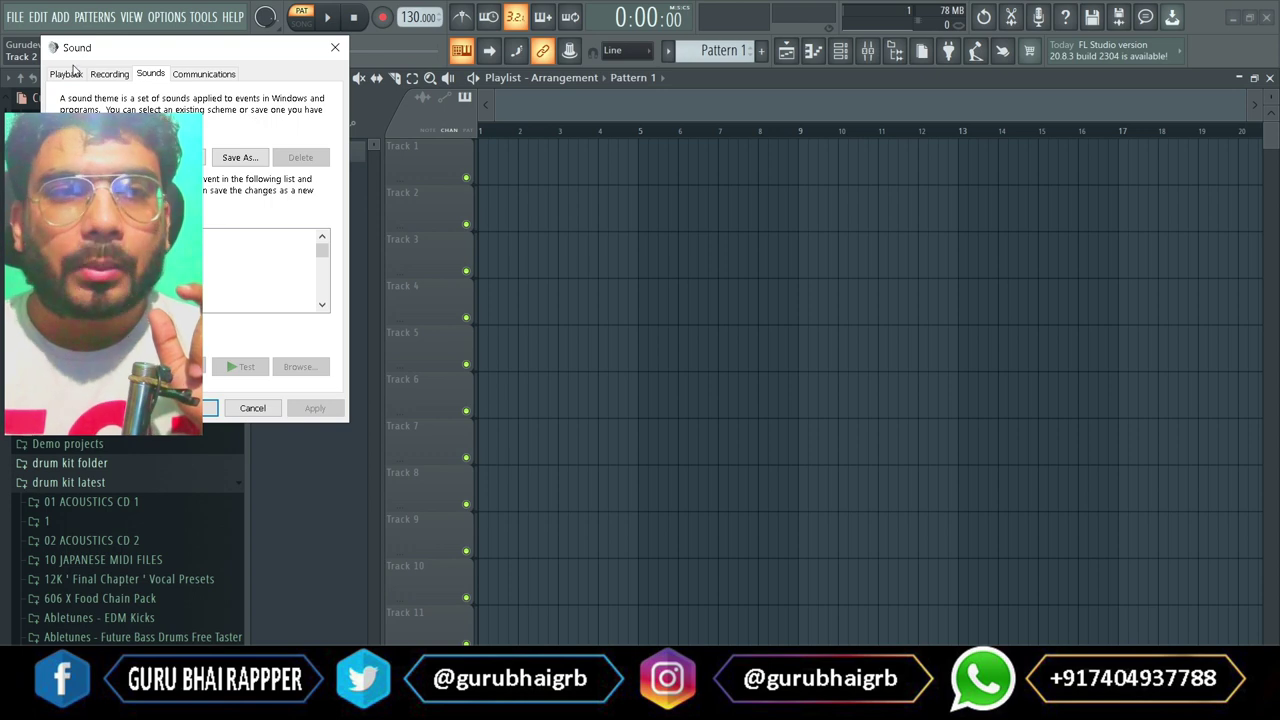
- Examine the Windows playback and recording devices, including the High Definition Audio Device microphone's properties, and close the Sound window
{"action": "left_click", "coordinate": [75, 72]}
{"action": "left_click_drag", "start_coordinate": [155, 50], "coordinate": [531, 72]}
{"action": "scroll", "coordinate": [594, 251], "scroll_direction": "down", "scroll_amount": 1}
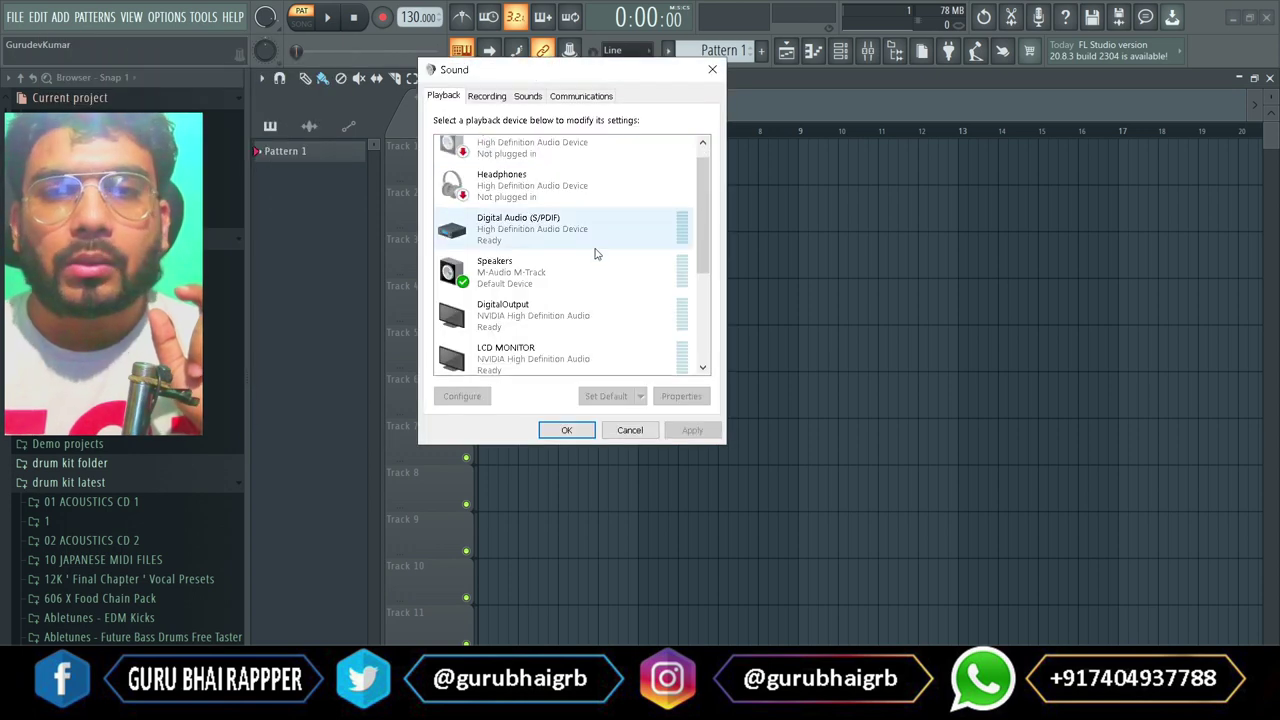
{"action": "left_click", "coordinate": [486, 97]}
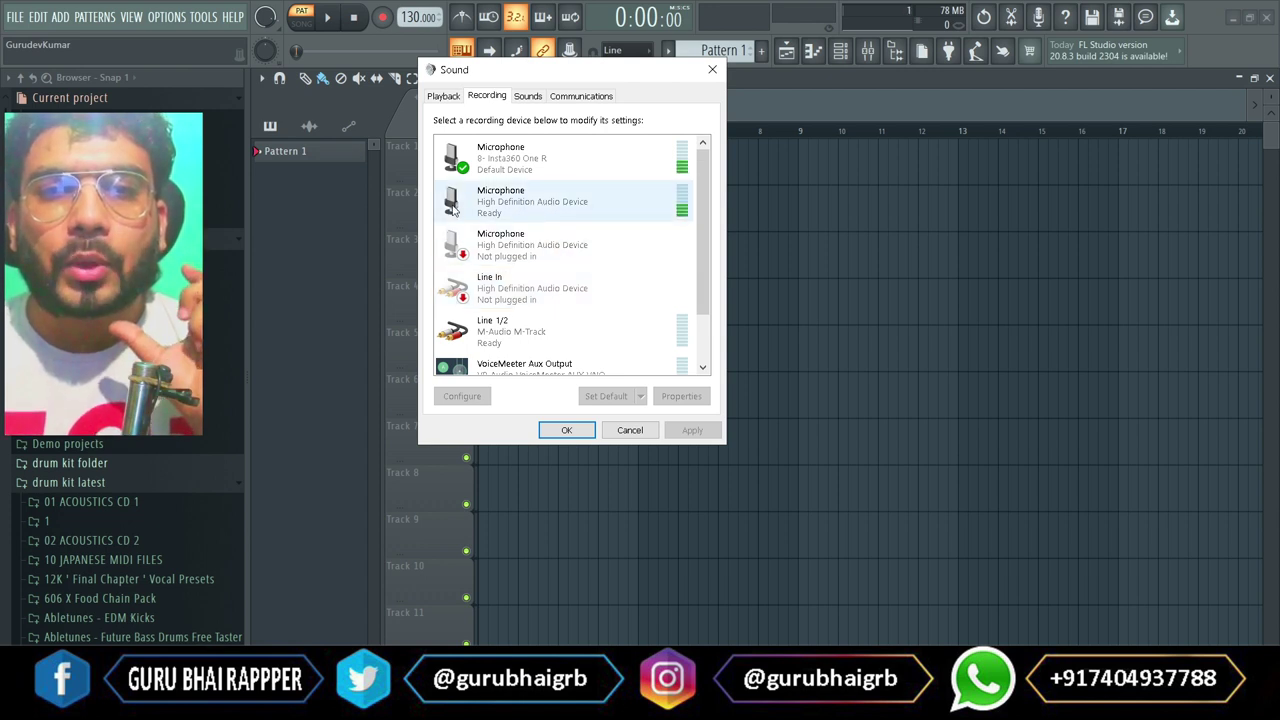
{"action": "left_click", "coordinate": [588, 206]}
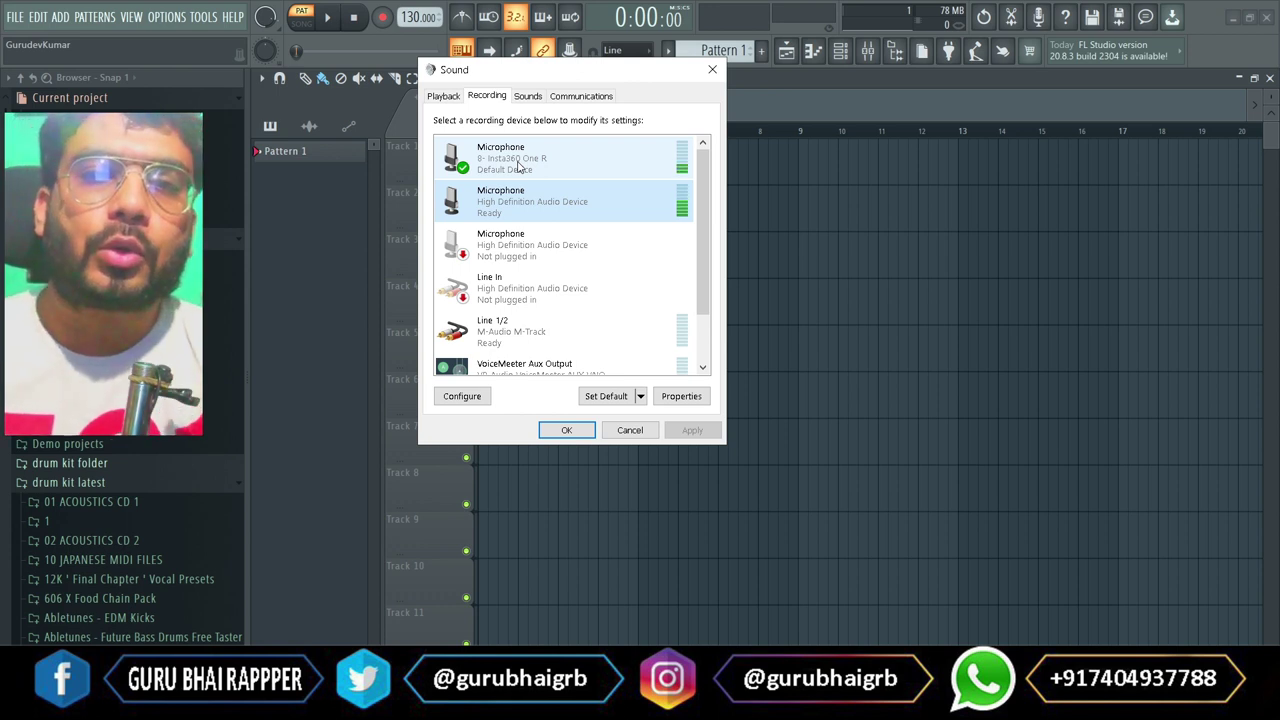
{"action": "double_click", "coordinate": [557, 205]}
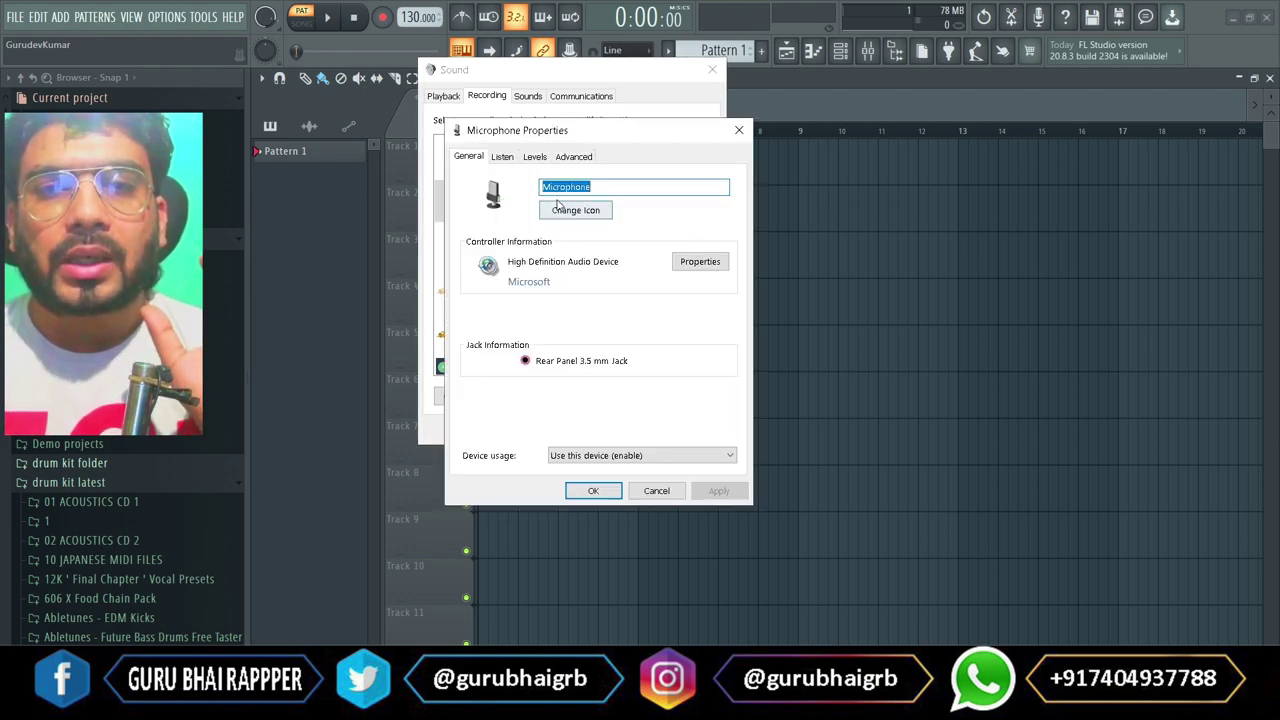
{"action": "left_click", "coordinate": [735, 131]}
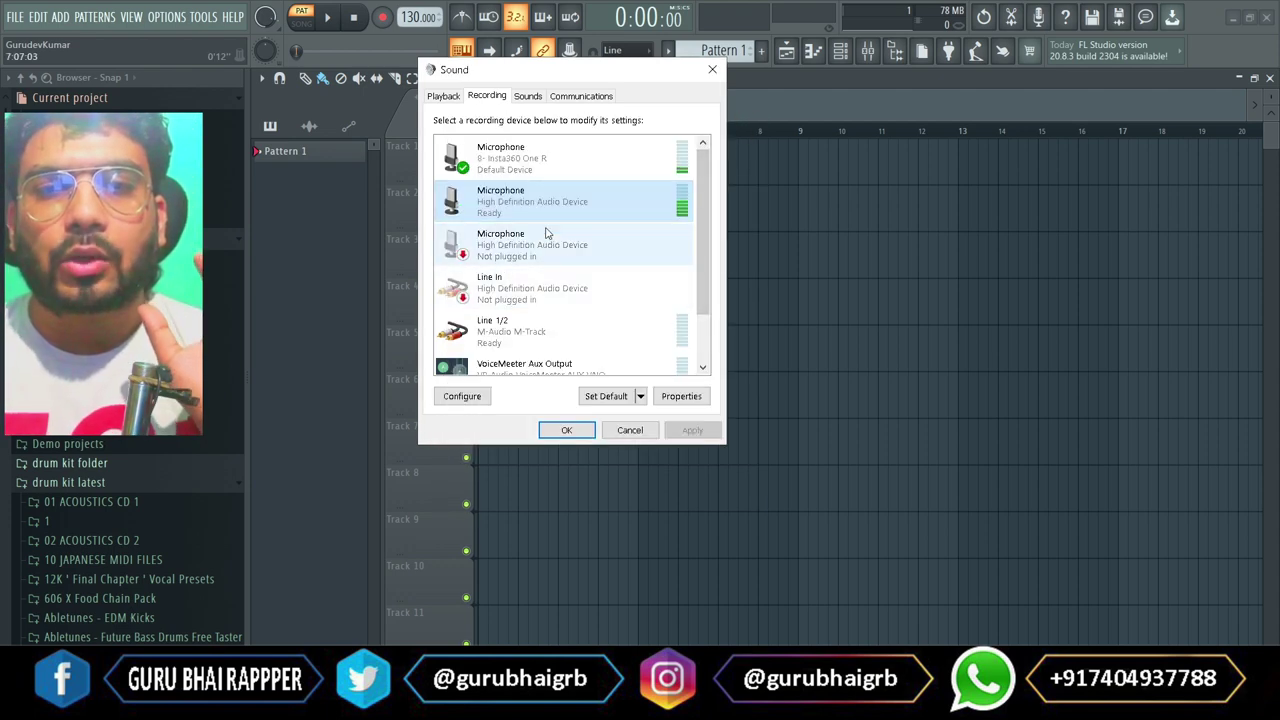
{"action": "left_click", "coordinate": [715, 70]}
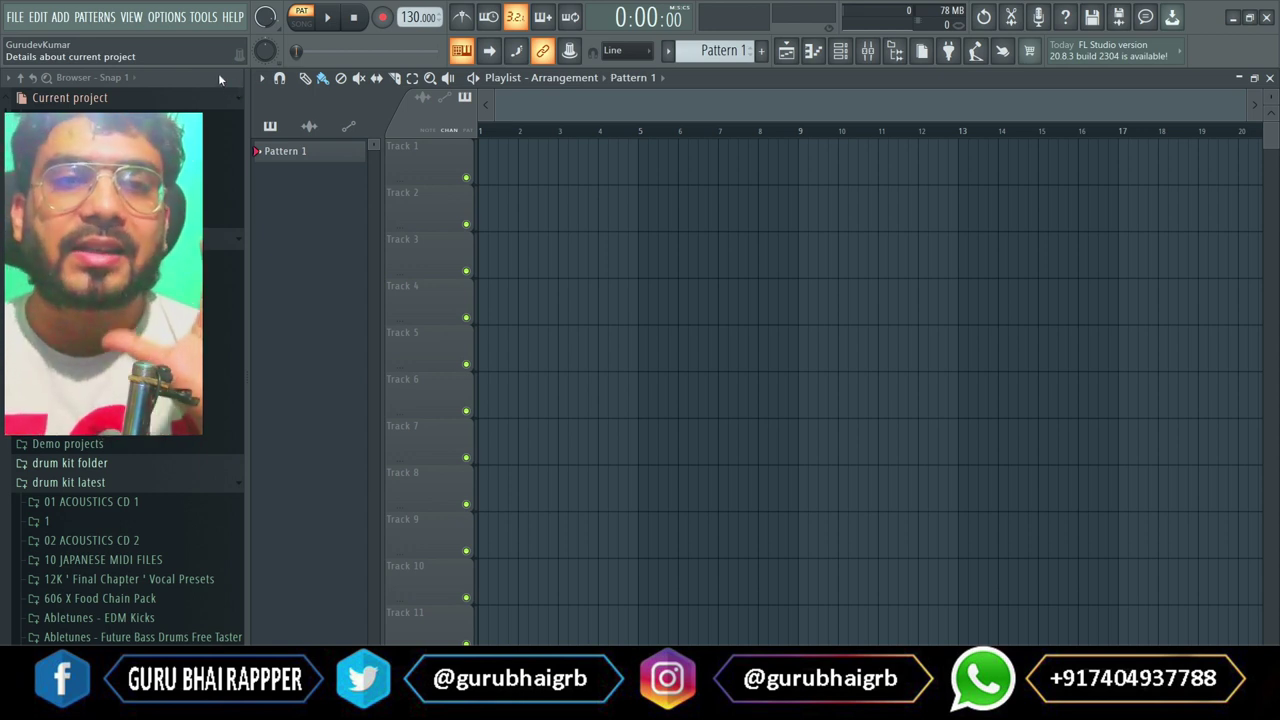
- Select FL Studio ASIO as the audio input/output device in the audio settings and open its ASIO panel
{"action": "left_click", "coordinate": [166, 18]}
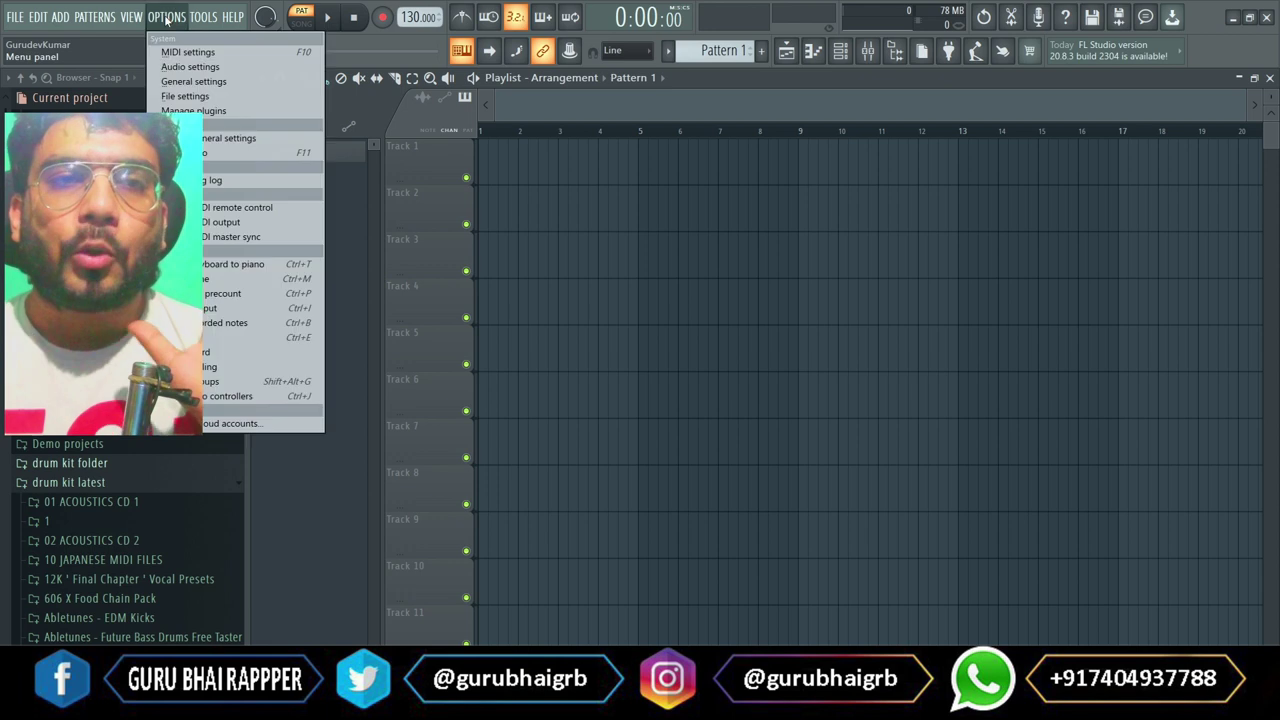
{"action": "left_click", "coordinate": [190, 66]}
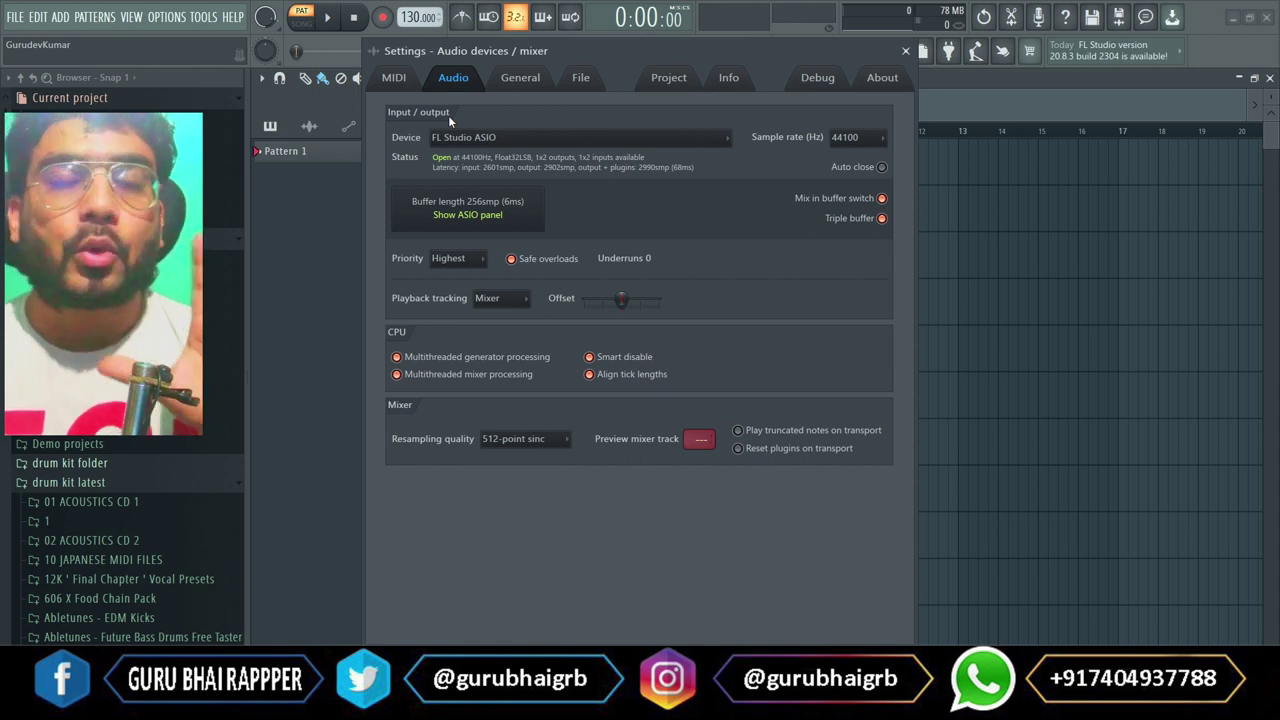
{"action": "left_click", "coordinate": [509, 140]}
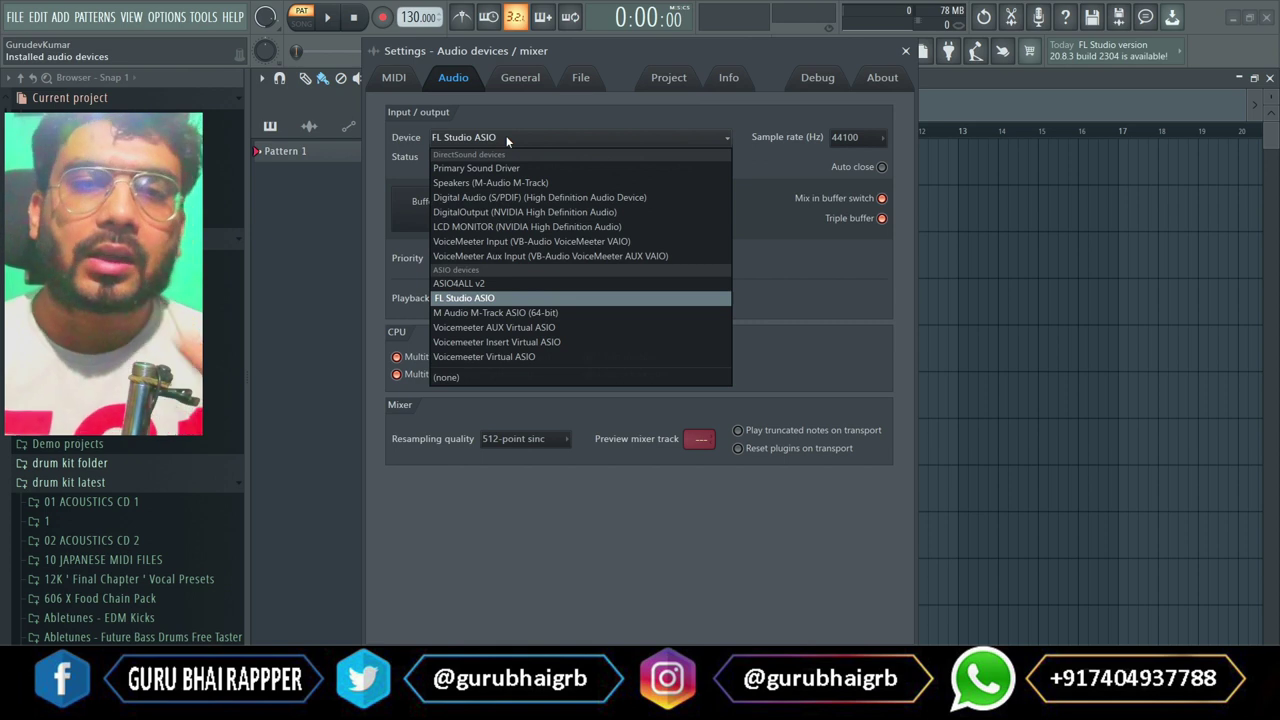
{"action": "left_click", "coordinate": [542, 298]}
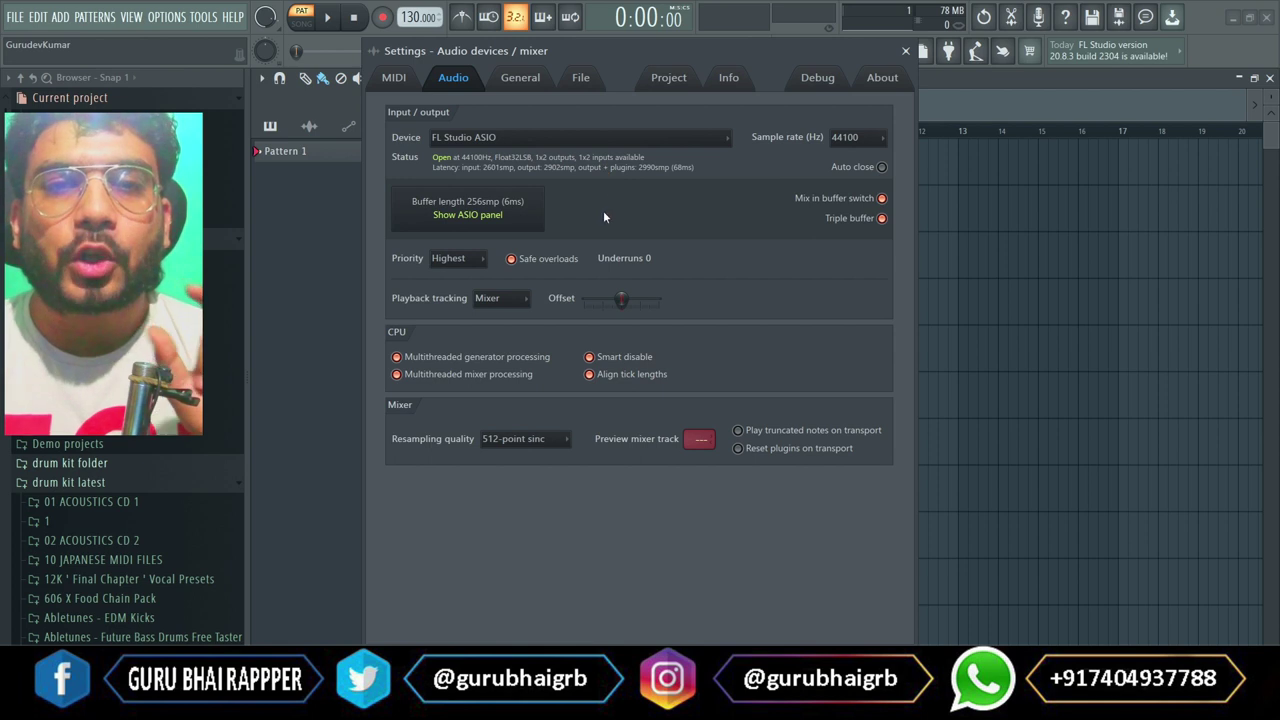
{"action": "left_click", "coordinate": [508, 204]}
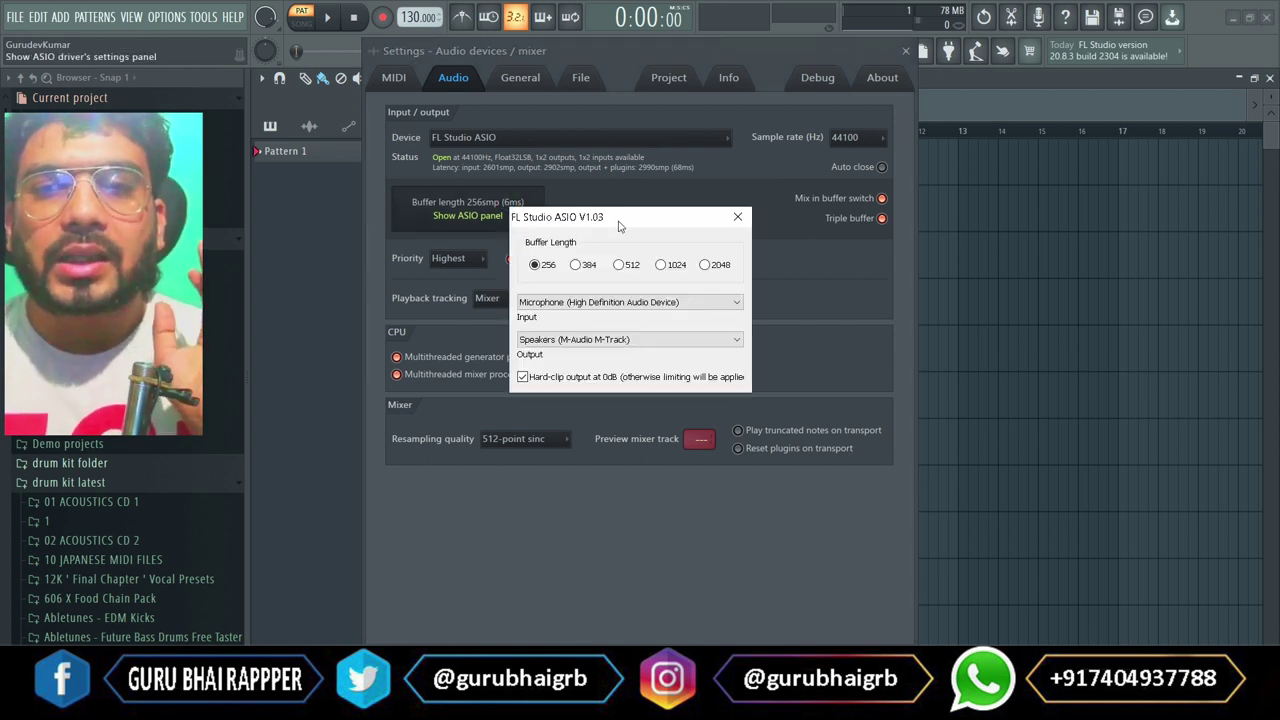
{"action": "left_click_drag", "start_coordinate": [618, 226], "coordinate": [607, 184]}
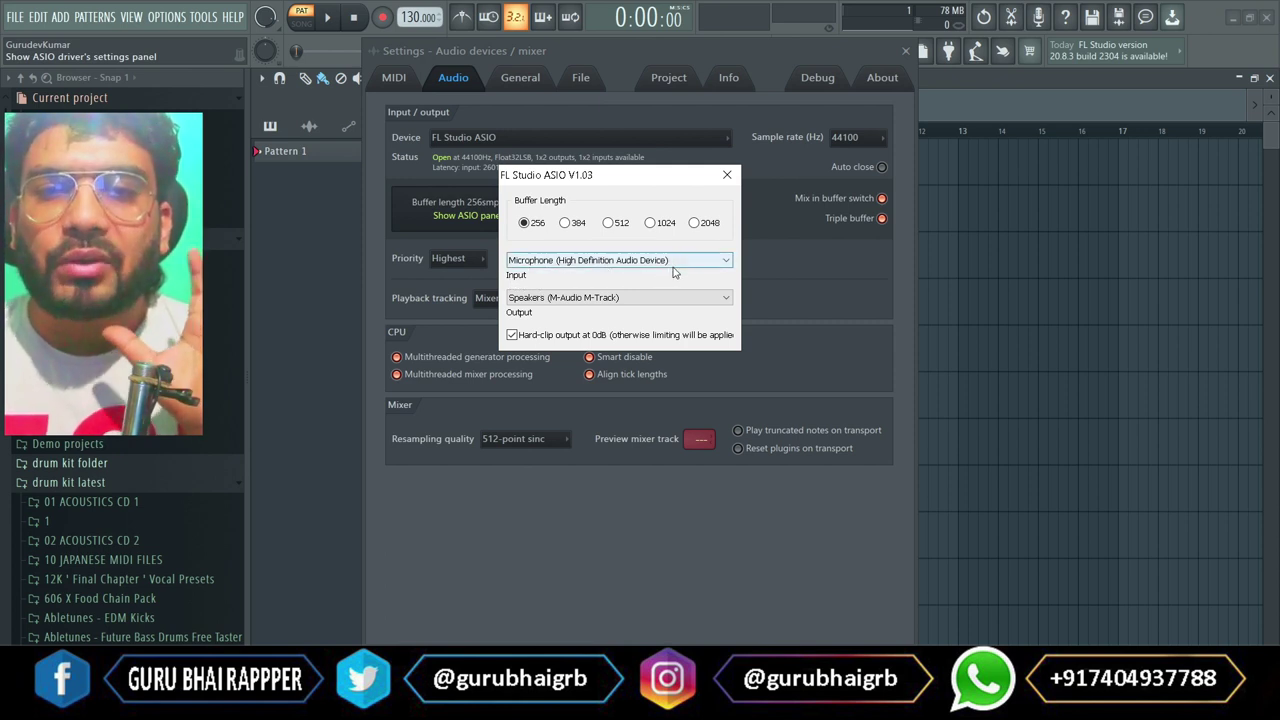
- Check the recording devices in the Windows Sound window to identify the active microphone, and close that window
{"action": "right_click", "coordinate": [1060, 712]}
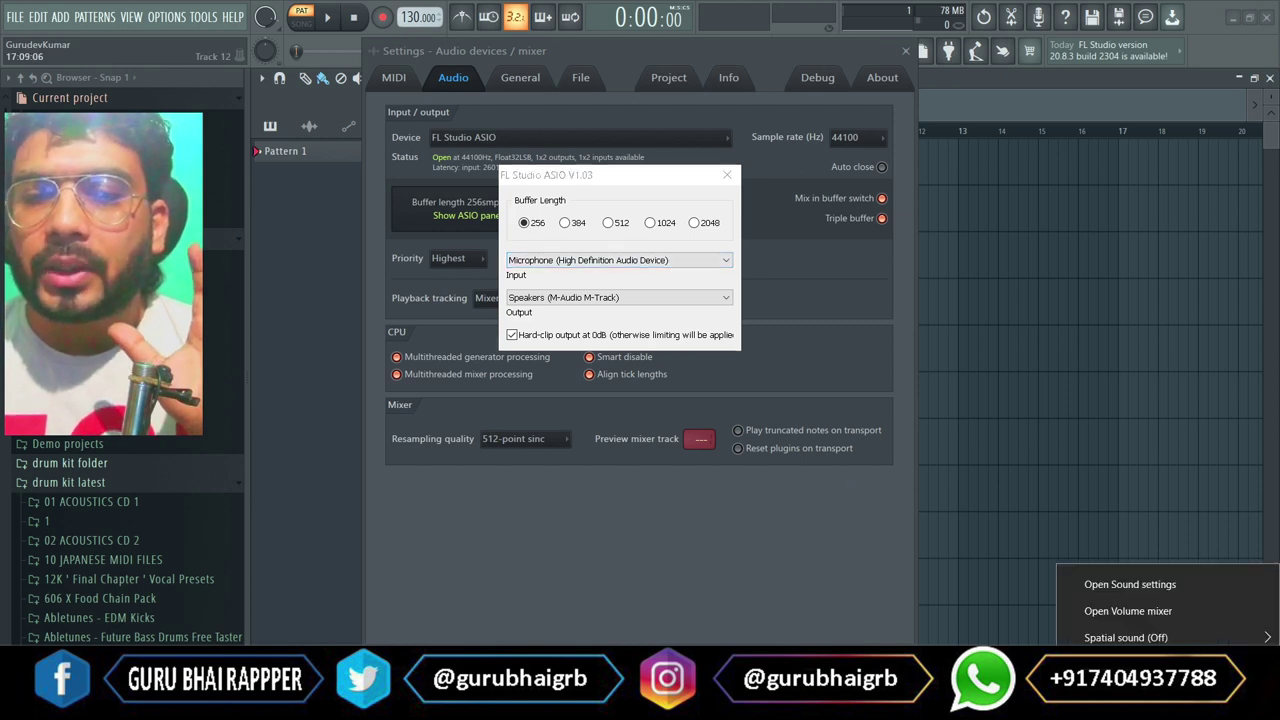
{"action": "left_click", "coordinate": [1110, 680]}
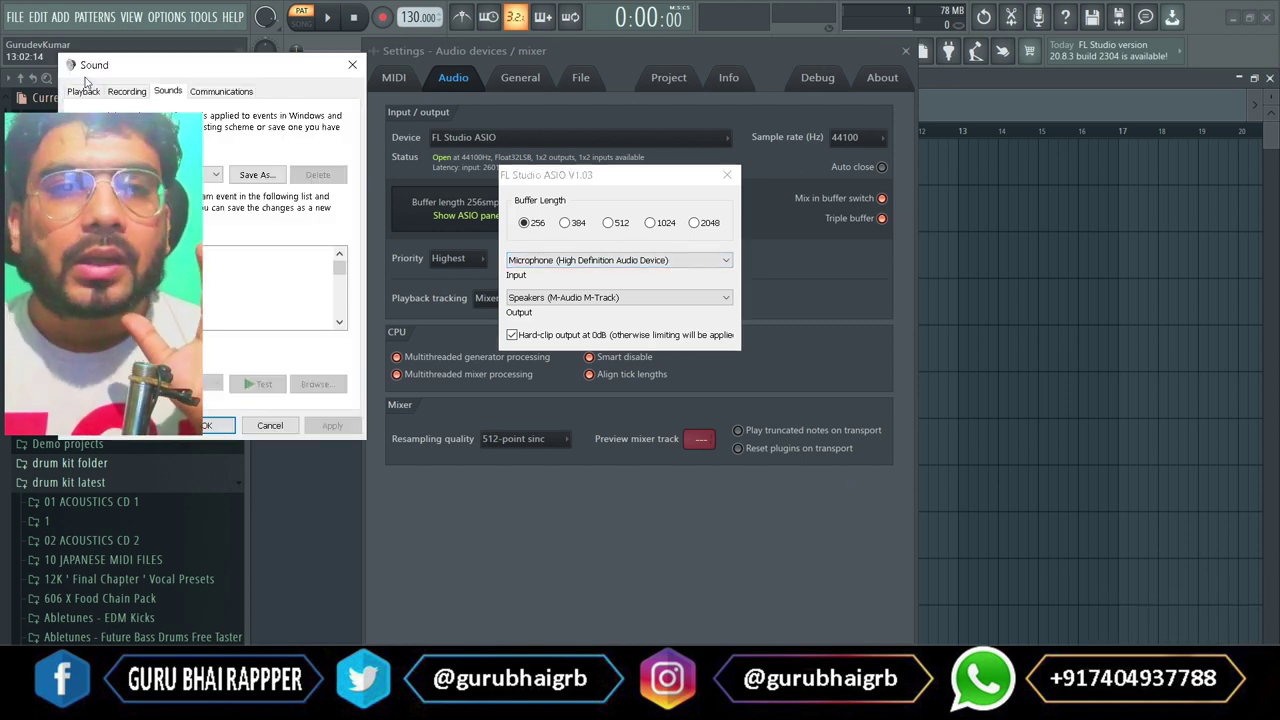
{"action": "left_click", "coordinate": [127, 91]}
{"action": "left_click_drag", "start_coordinate": [200, 64], "coordinate": [790, 103]}
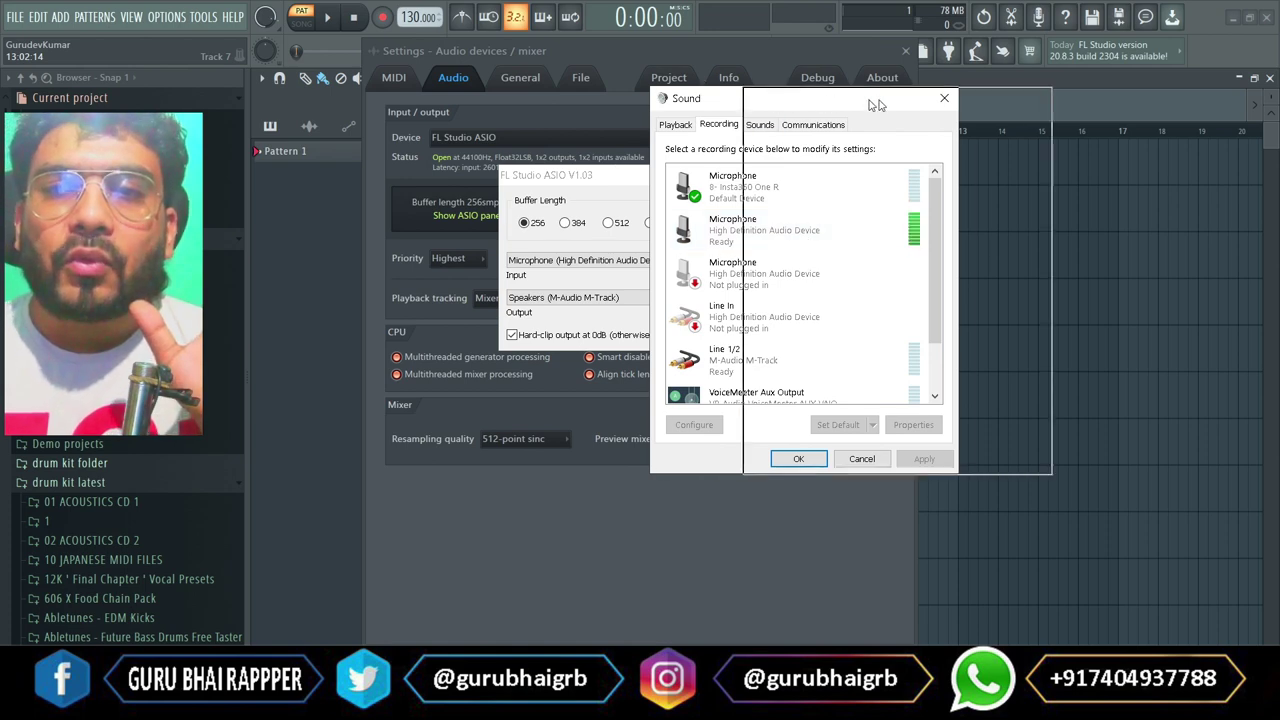
{"action": "left_click_drag", "start_coordinate": [868, 99], "coordinate": [1018, 99]}
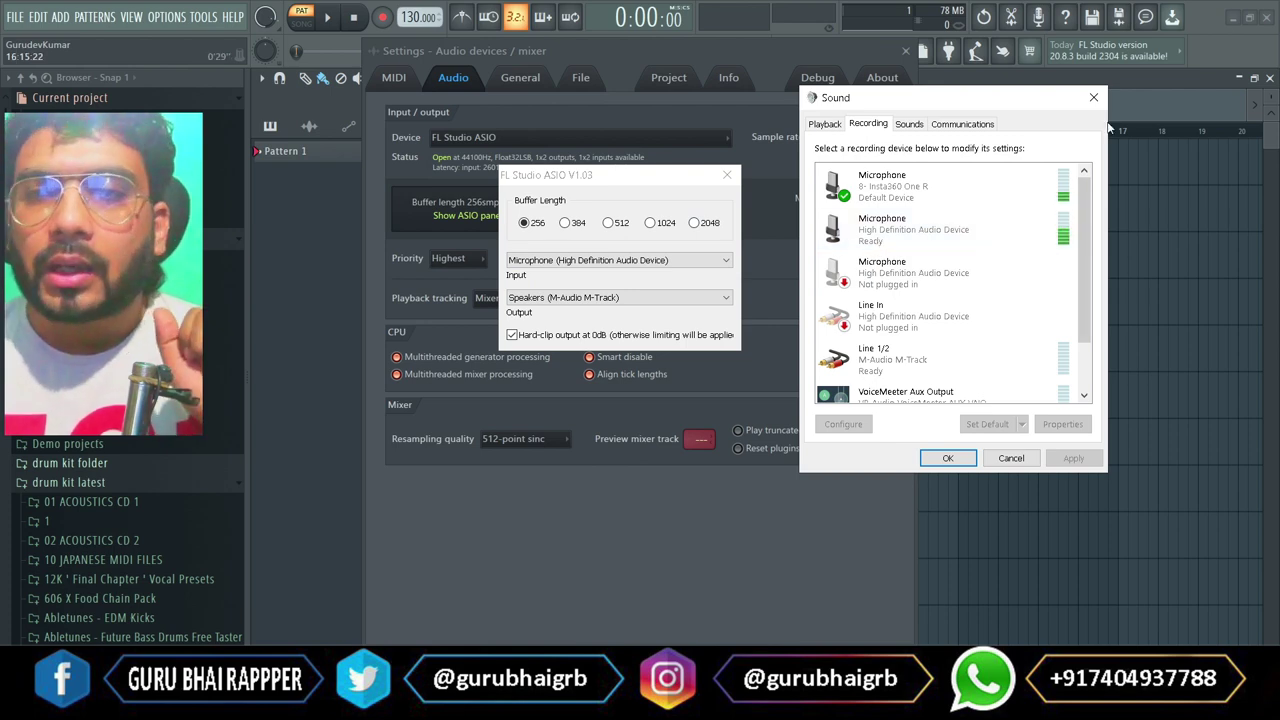
{"action": "left_click", "coordinate": [1093, 97]}
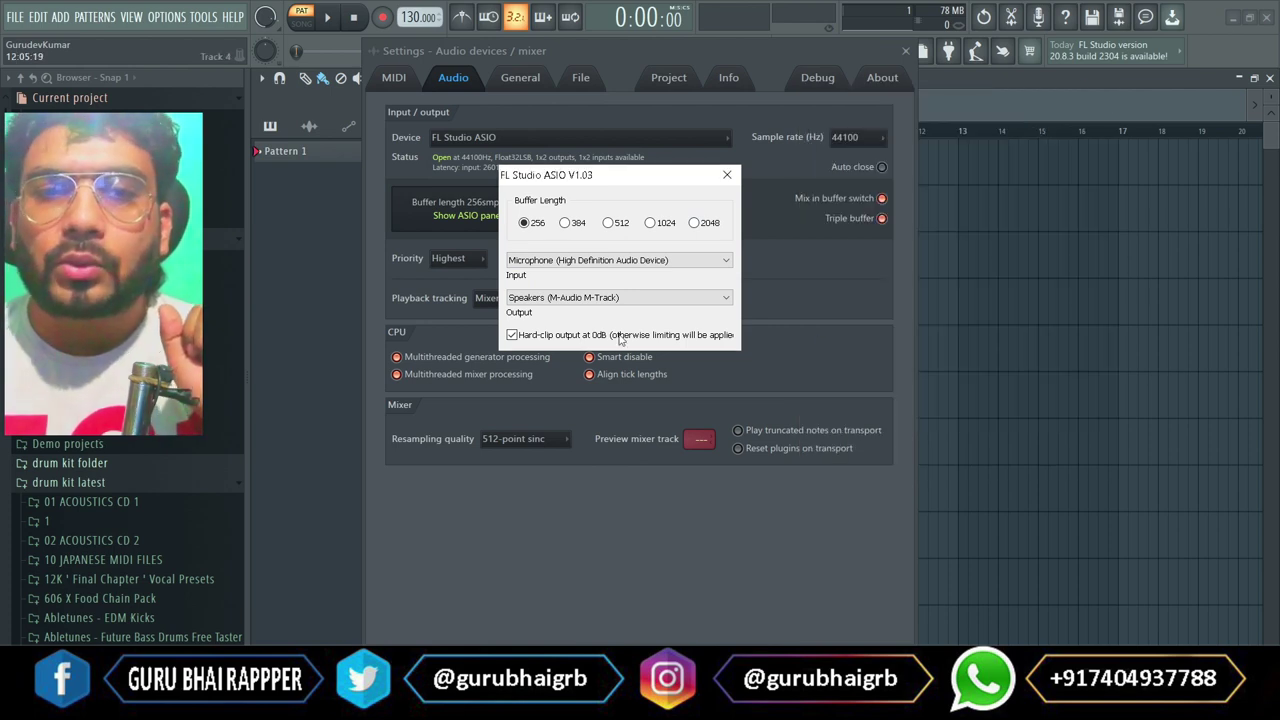
- Set the ASIO input to Microphone (High Definition Audio Device)
{"action": "left_click", "coordinate": [555, 262]}
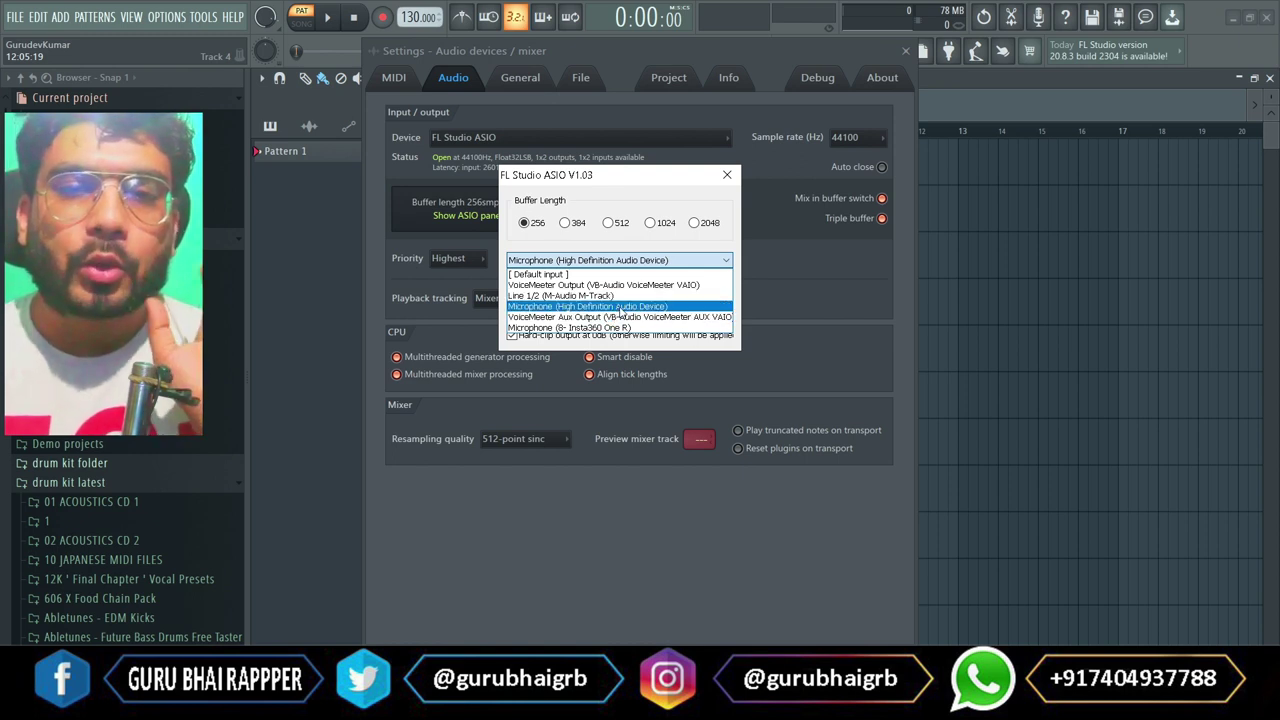
{"action": "left_click", "coordinate": [655, 198]}
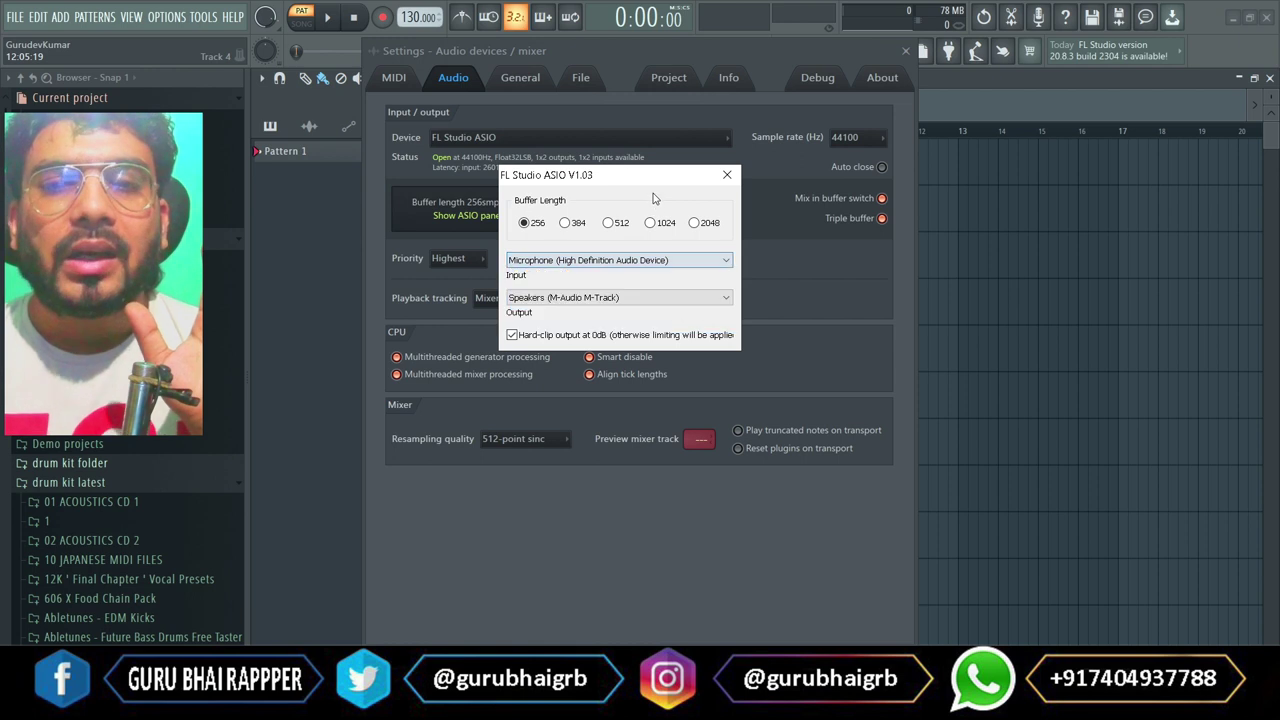
{"action": "left_click", "coordinate": [600, 262]}
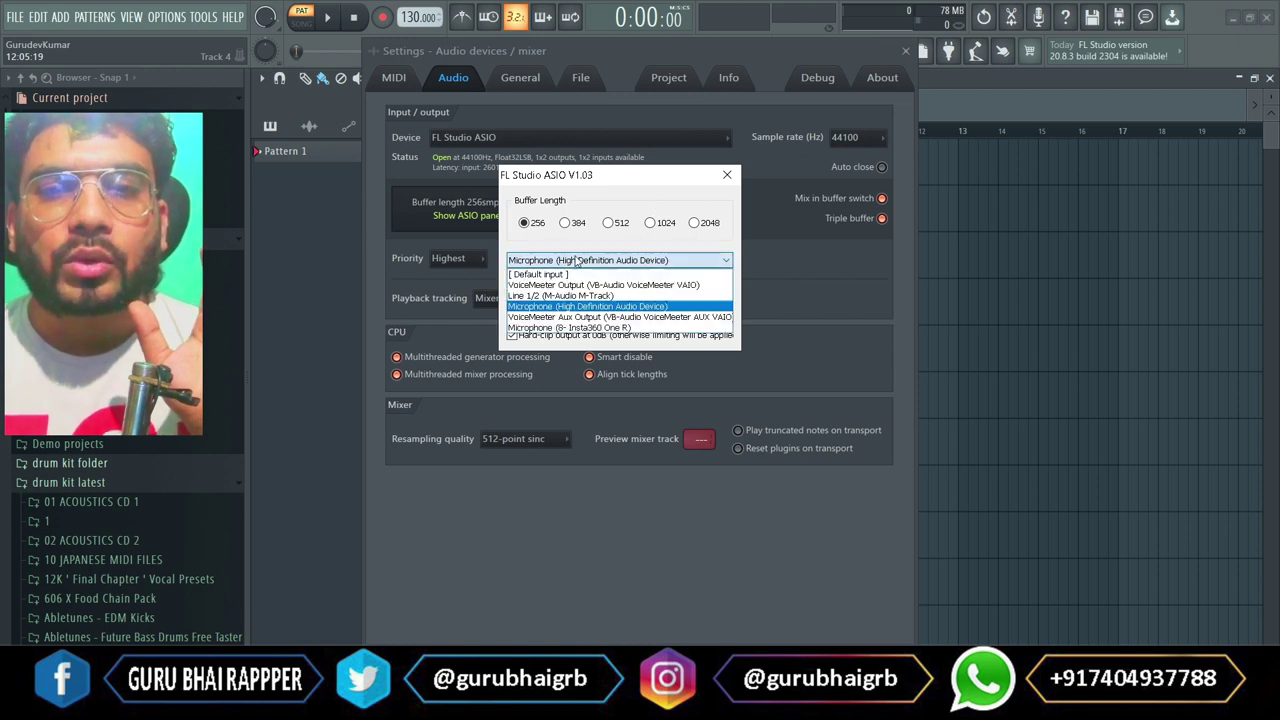
{"action": "left_click", "coordinate": [600, 309]}
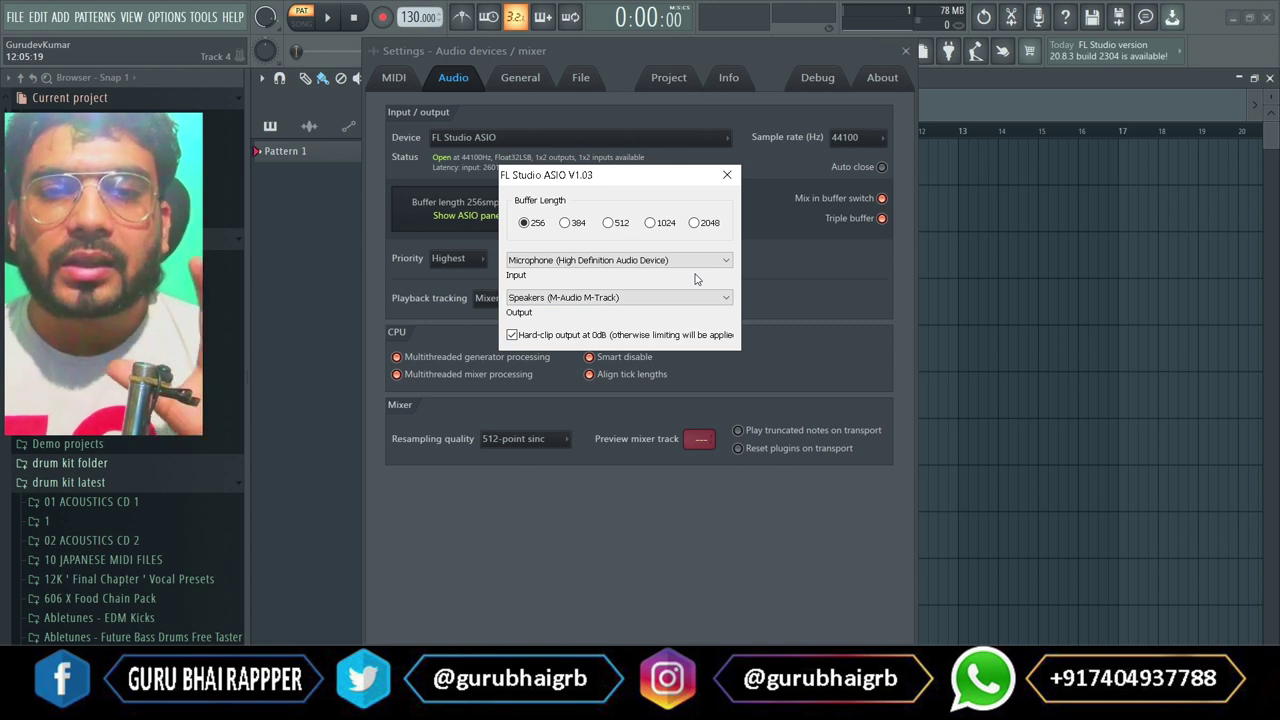
- Review the output devices offered in the ASIO panel
{"action": "left_click", "coordinate": [577, 299]}
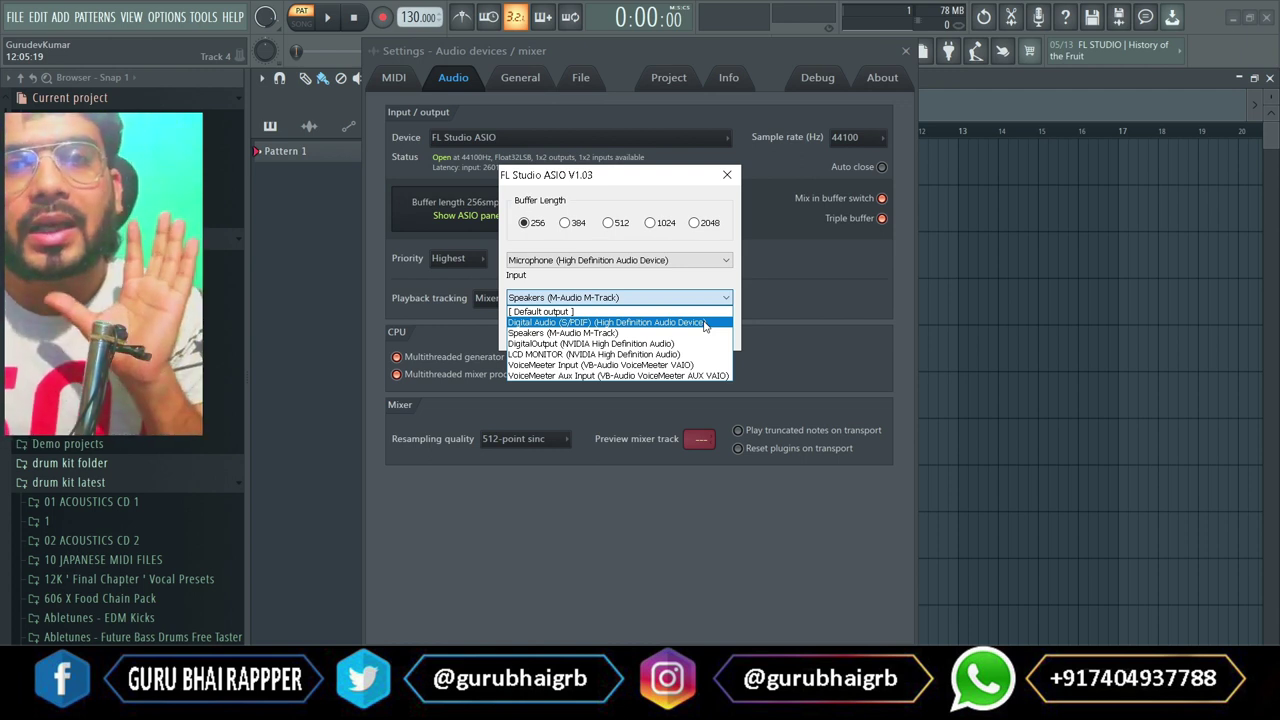
{"action": "left_click", "coordinate": [671, 280]}
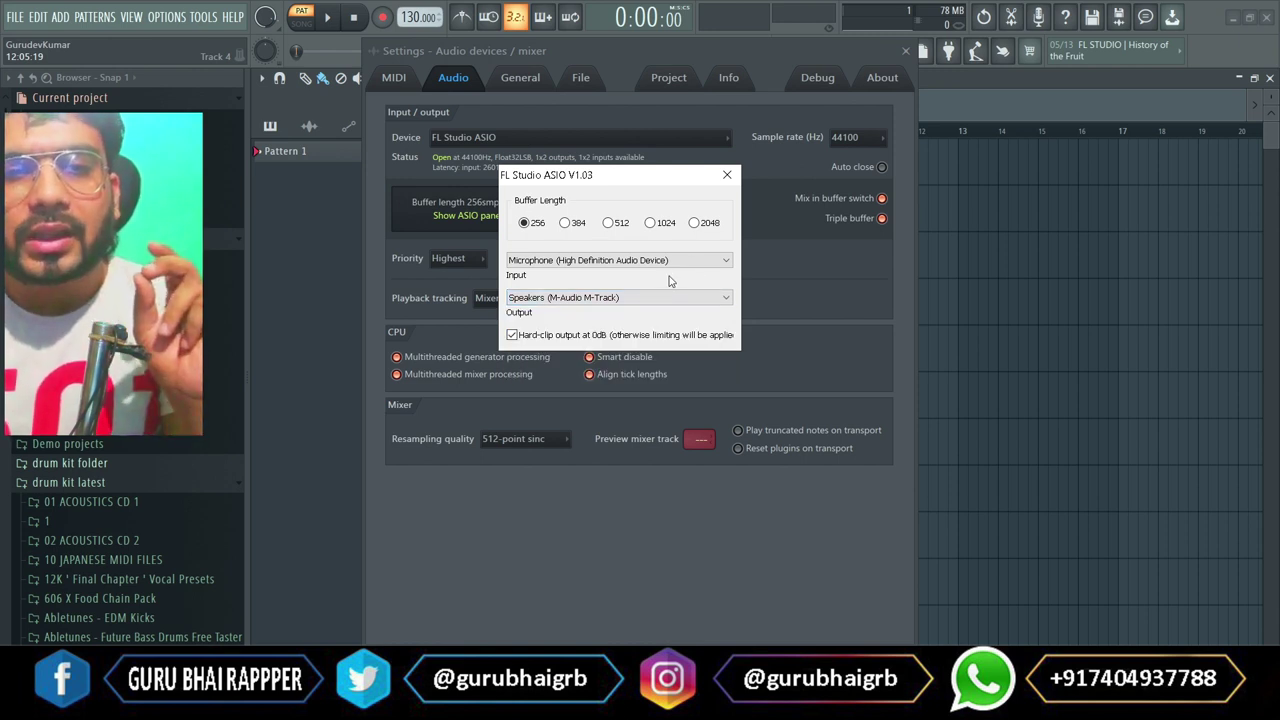
{"action": "left_click", "coordinate": [631, 297]}
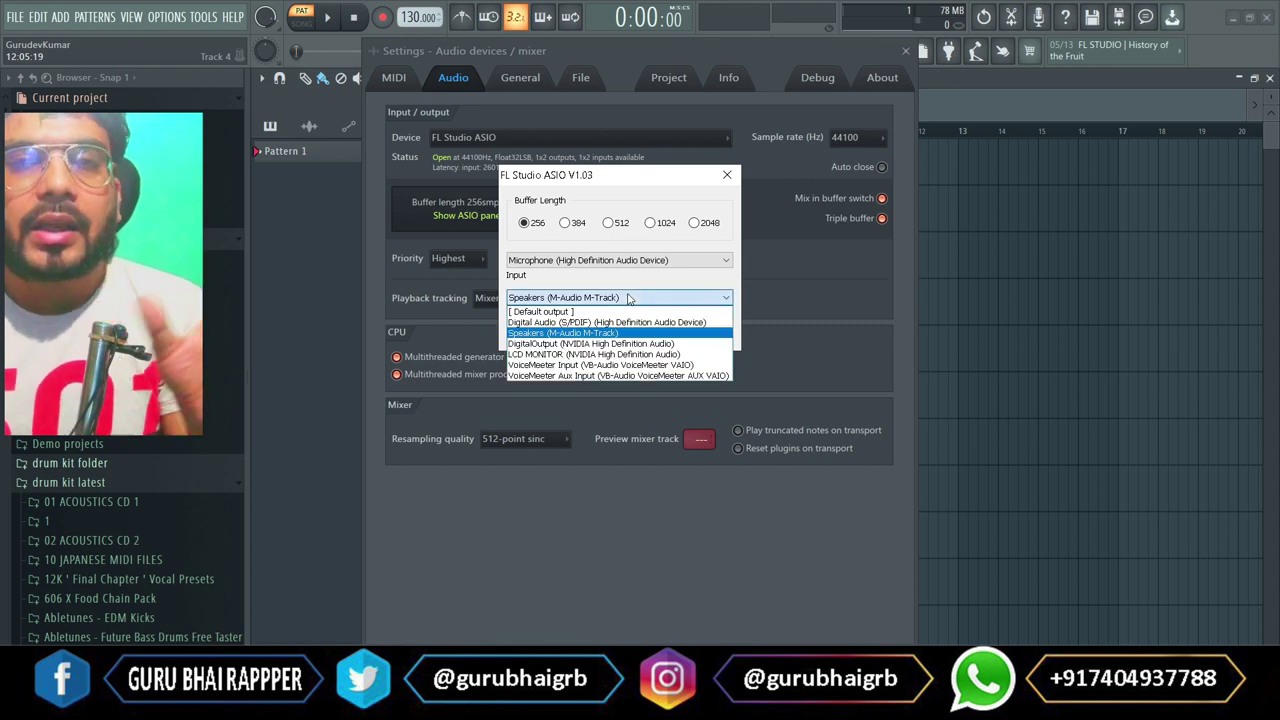
{"action": "left_click", "coordinate": [641, 286]}
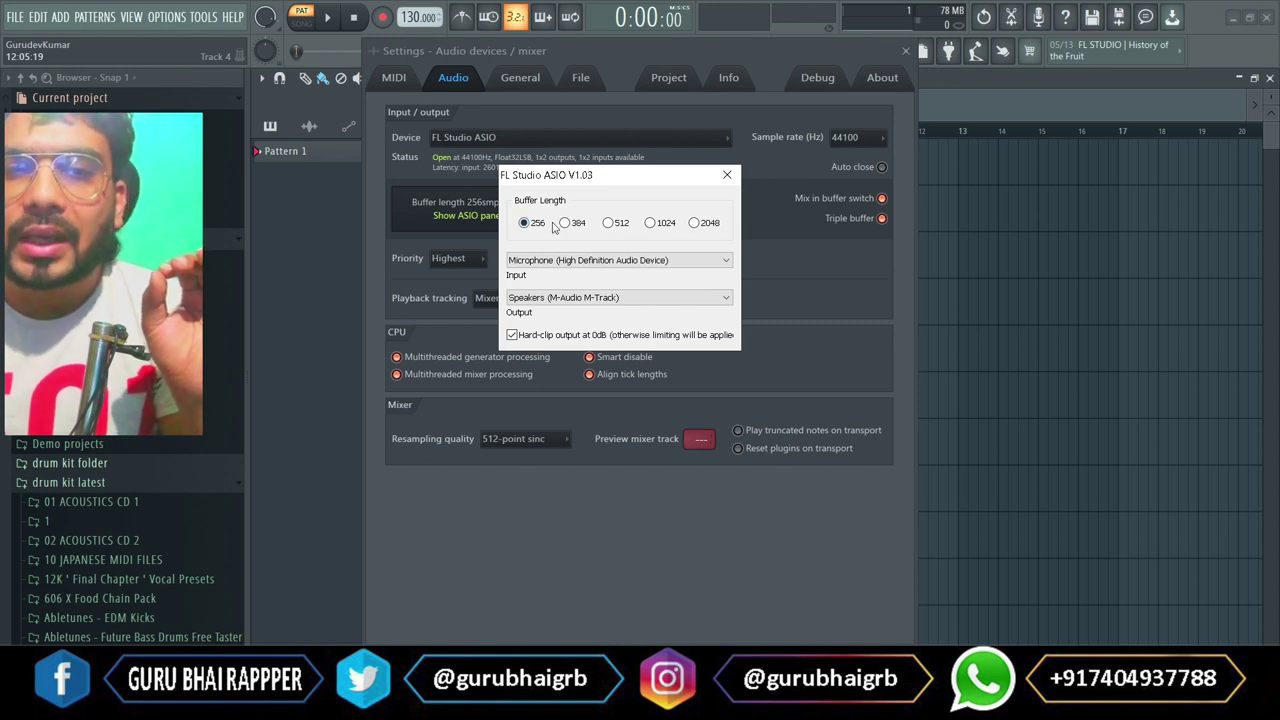
- Try ASIO buffer lengths of 384, 512 and 2048, set the buffer length to 256 and close the ASIO panel
{"action": "left_click", "coordinate": [566, 223]}
{"action": "left_click", "coordinate": [609, 223]}
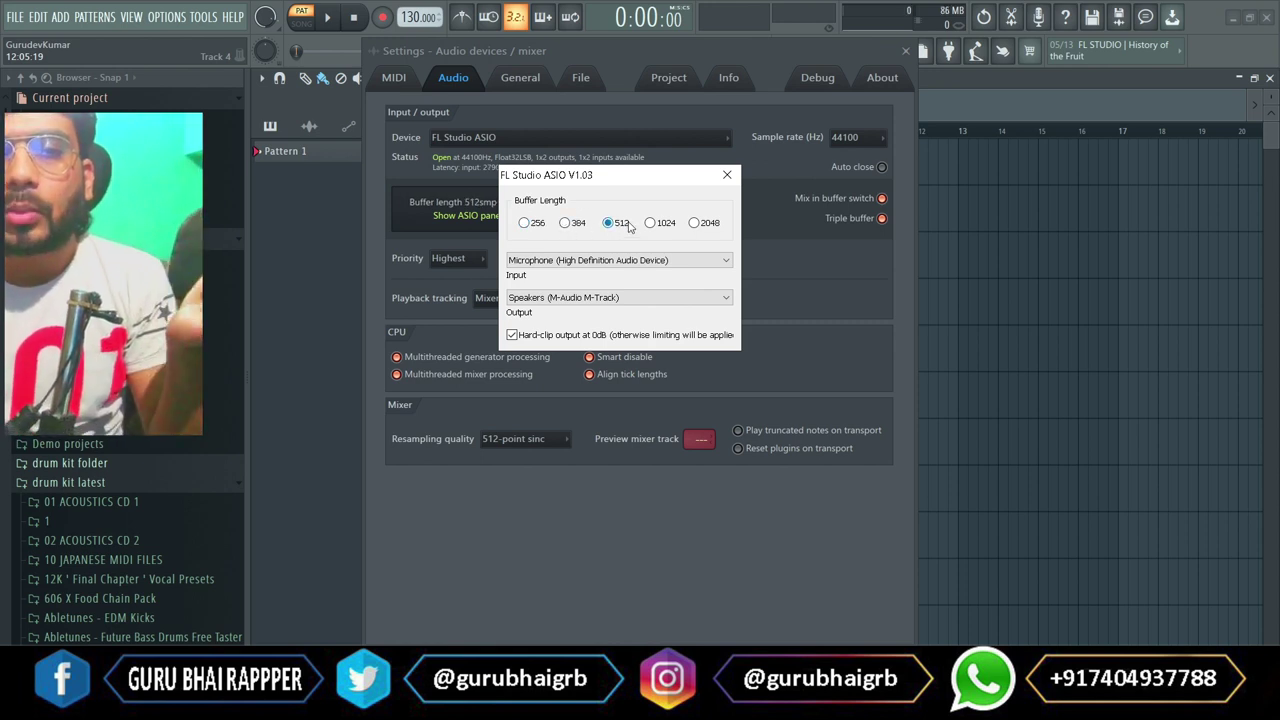
{"action": "left_click", "coordinate": [695, 223]}
{"action": "left_click", "coordinate": [525, 223]}
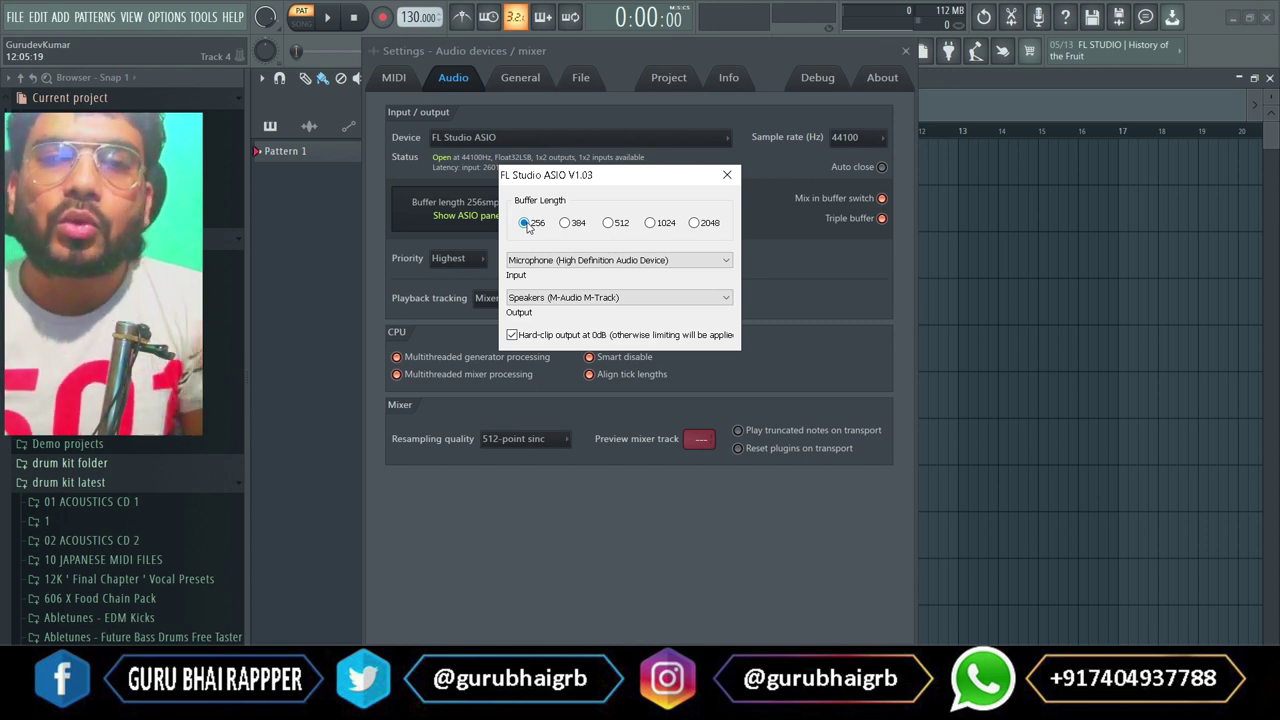
{"action": "left_click", "coordinate": [727, 175]}
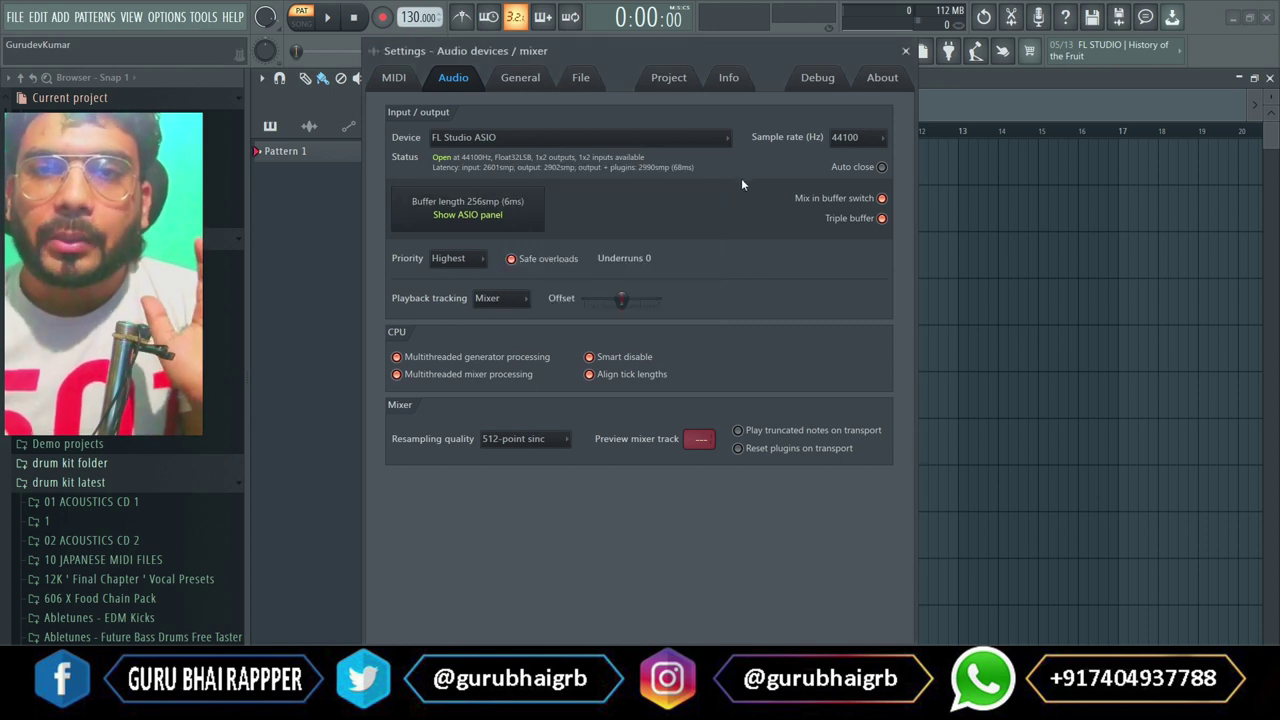
- Leave the audio settings, open the mixer and examine the external input sources available for Insert 1
{"action": "left_click", "coordinate": [905, 51]}
{"action": "left_click", "coordinate": [868, 51]}
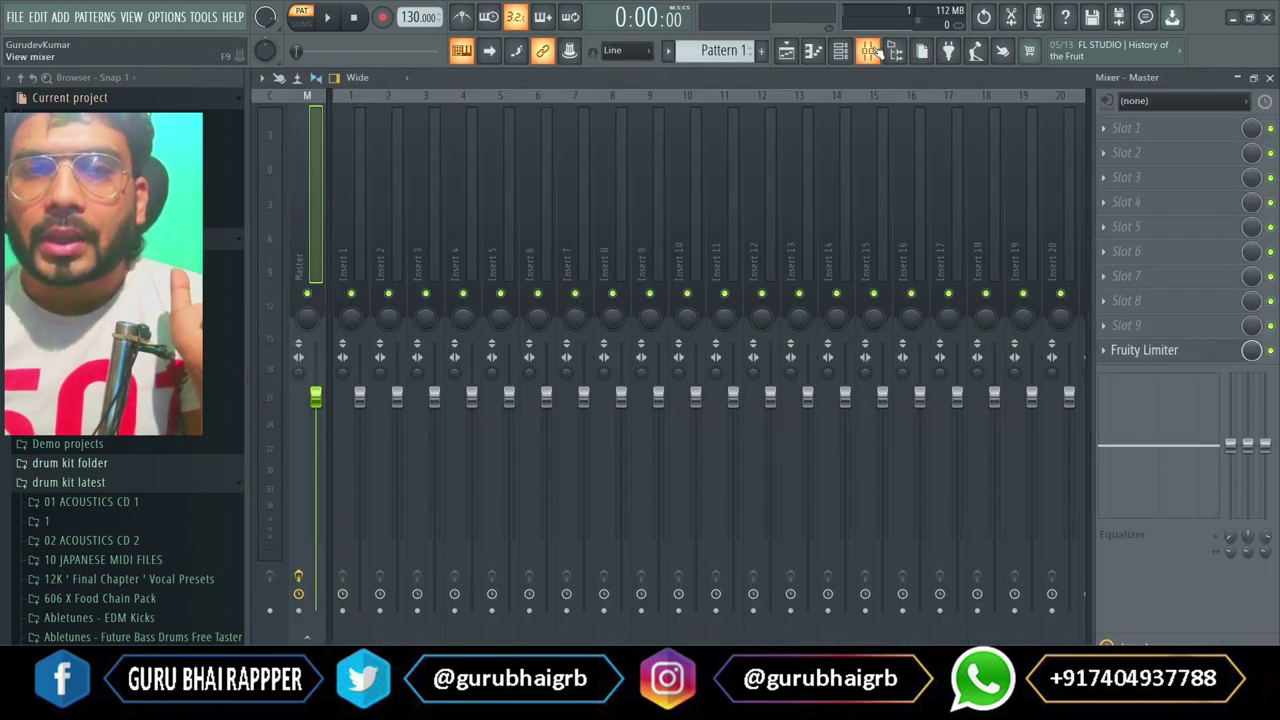
{"action": "left_click", "coordinate": [353, 200]}
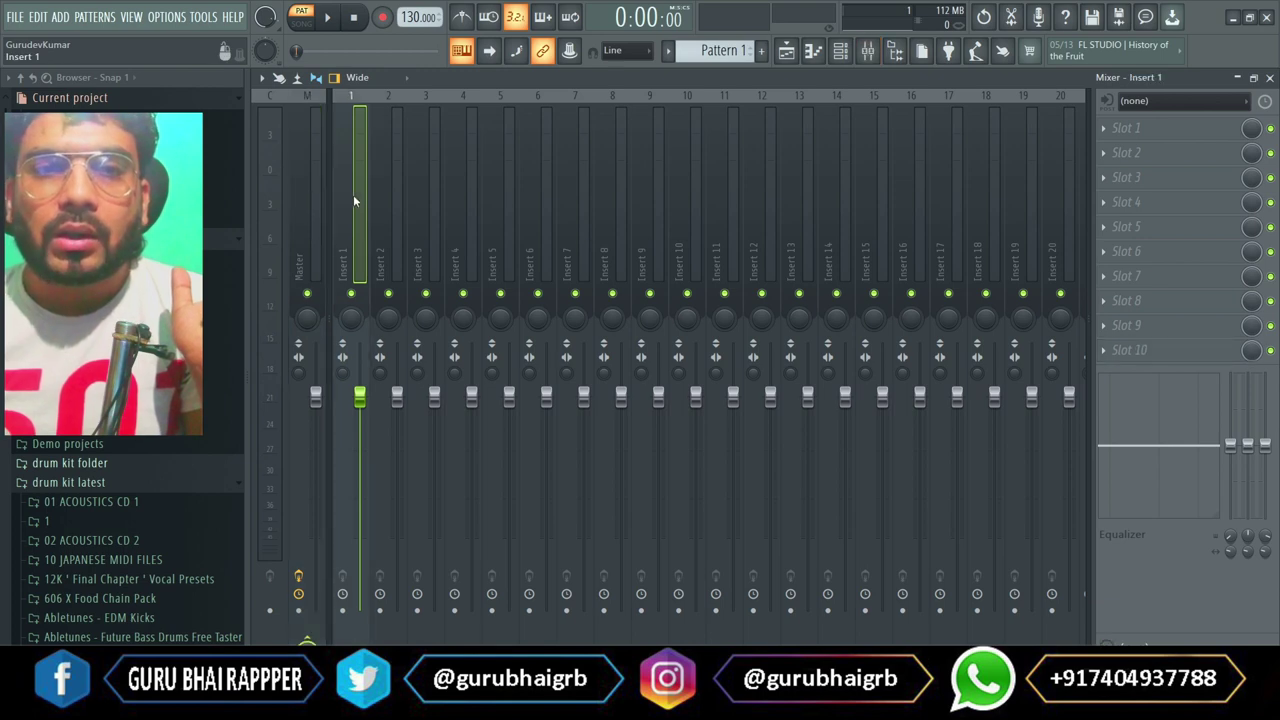
{"action": "left_click", "coordinate": [1218, 103]}
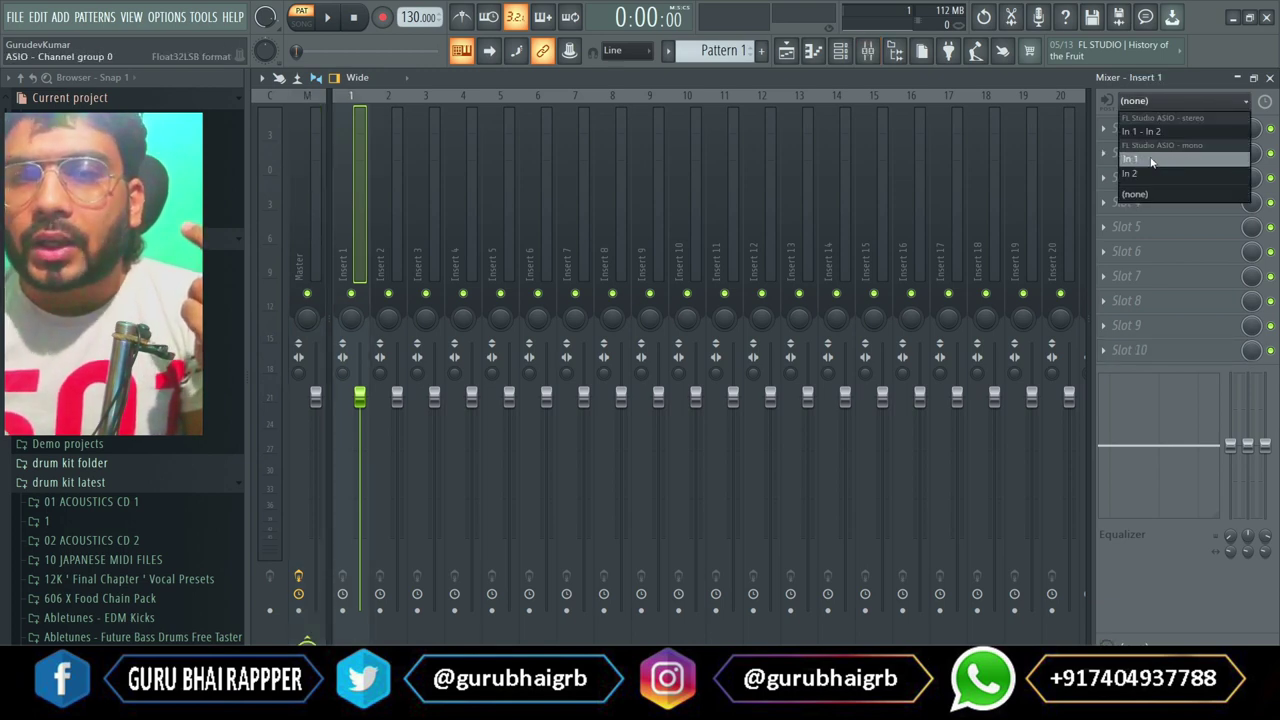
{"action": "left_click", "coordinate": [310, 206]}
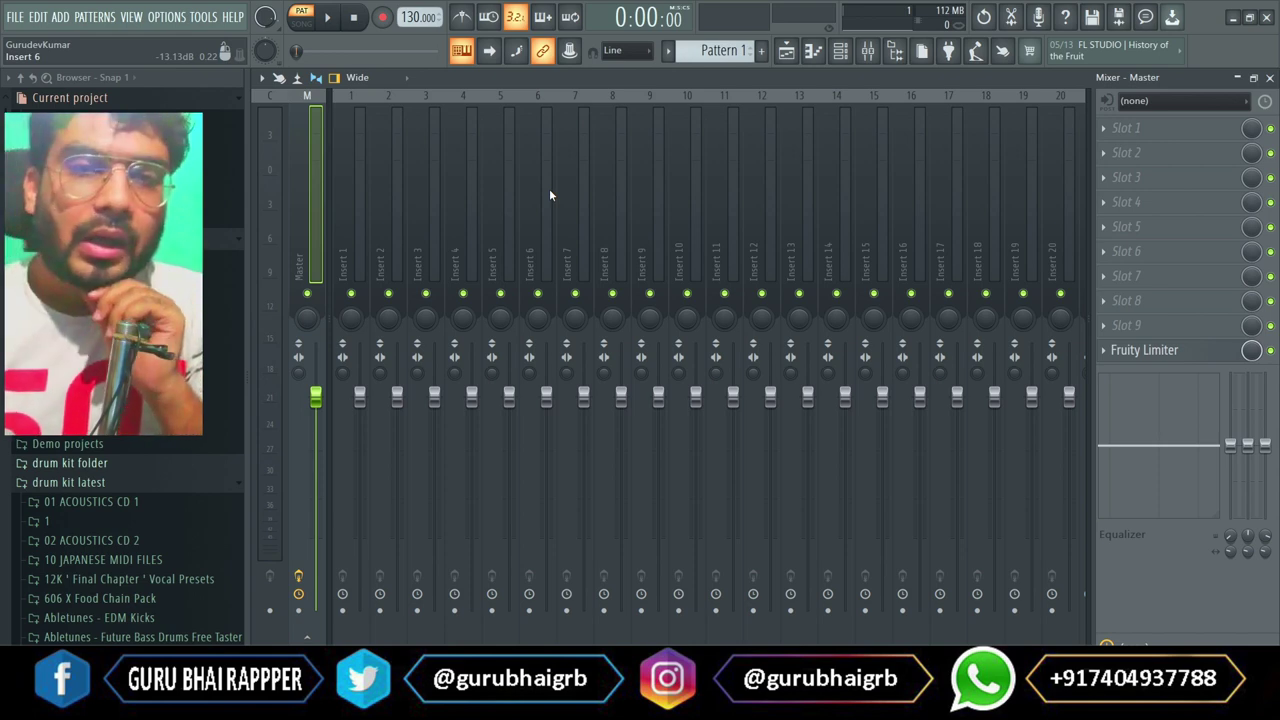
- Show the channel rack briefly and select the Insert 5 track in the mixer
{"action": "left_click", "coordinate": [841, 50]}
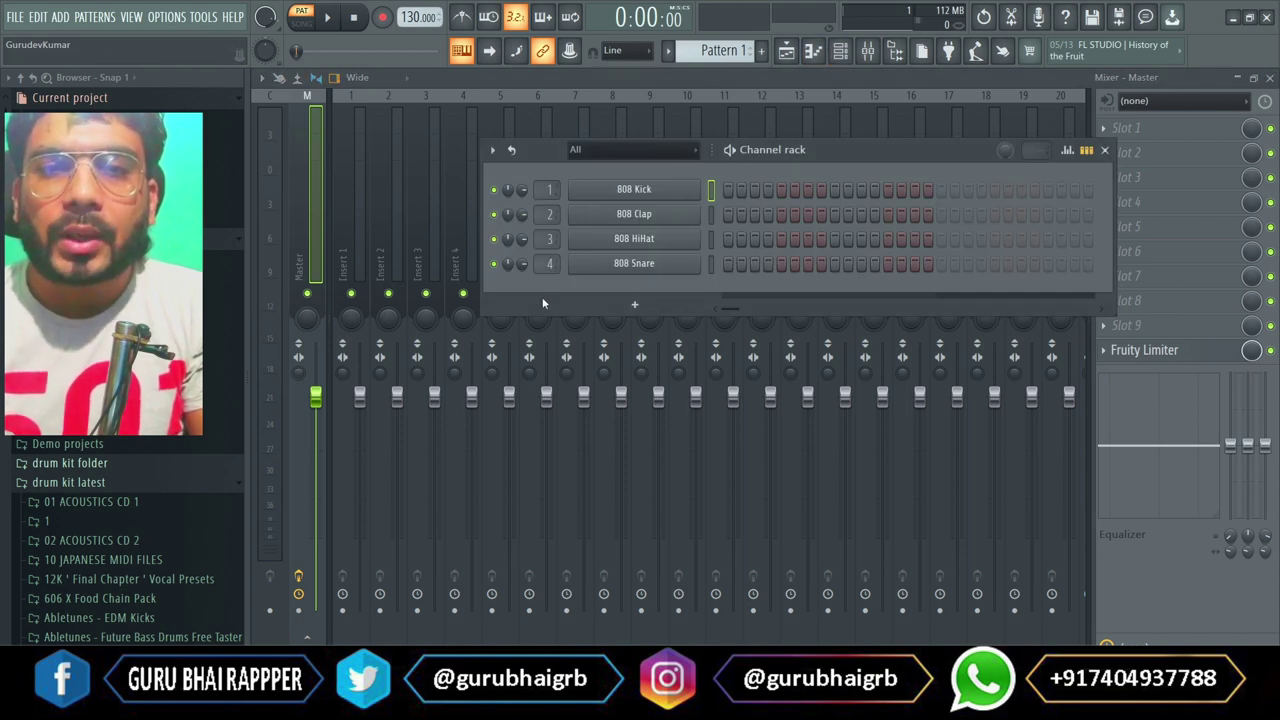
{"action": "left_click", "coordinate": [457, 123]}
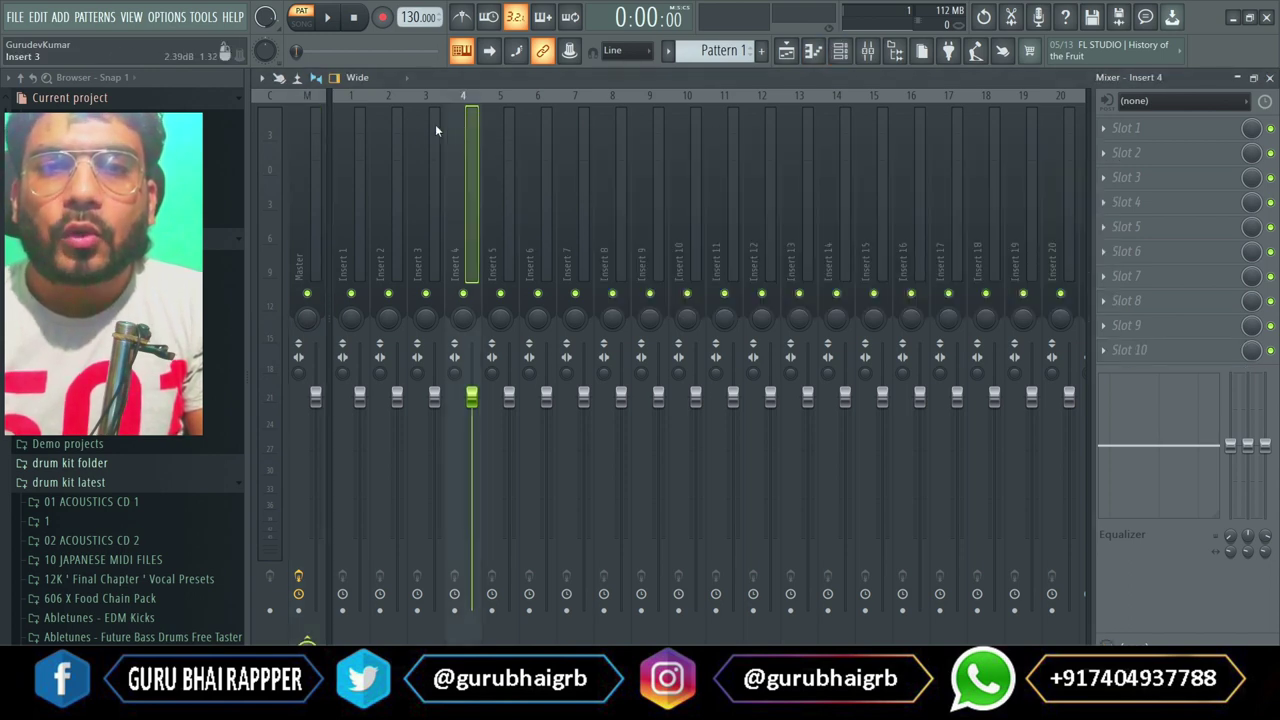
{"action": "left_click", "coordinate": [504, 155]}
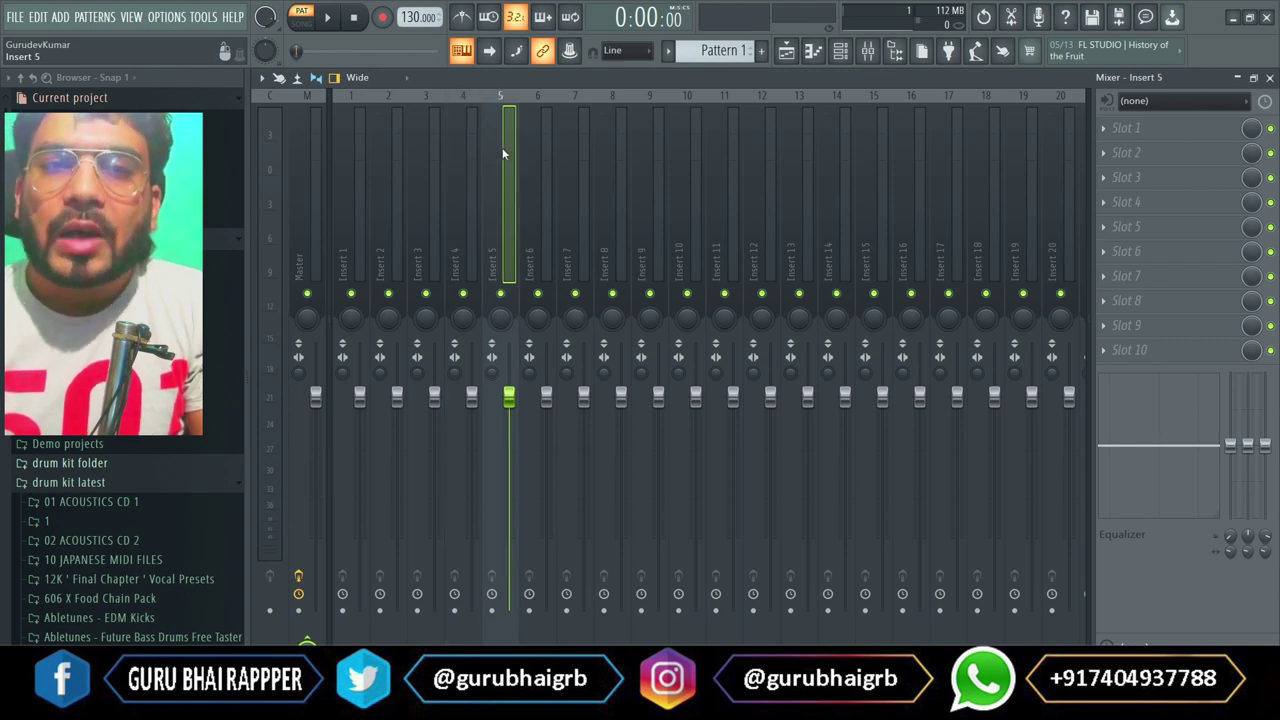
- Set the Insert 5 track's external audio input to the mono source In 1
{"action": "left_click", "coordinate": [1163, 101]}
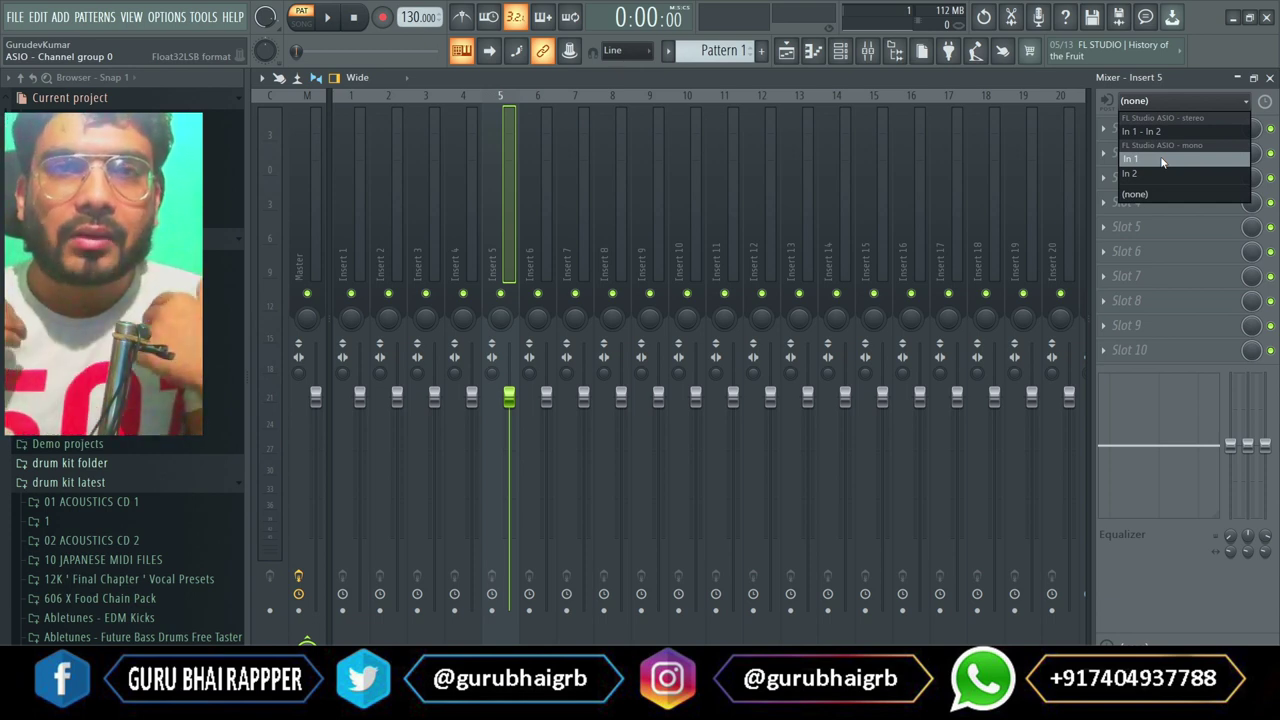
{"action": "left_click", "coordinate": [1162, 161]}
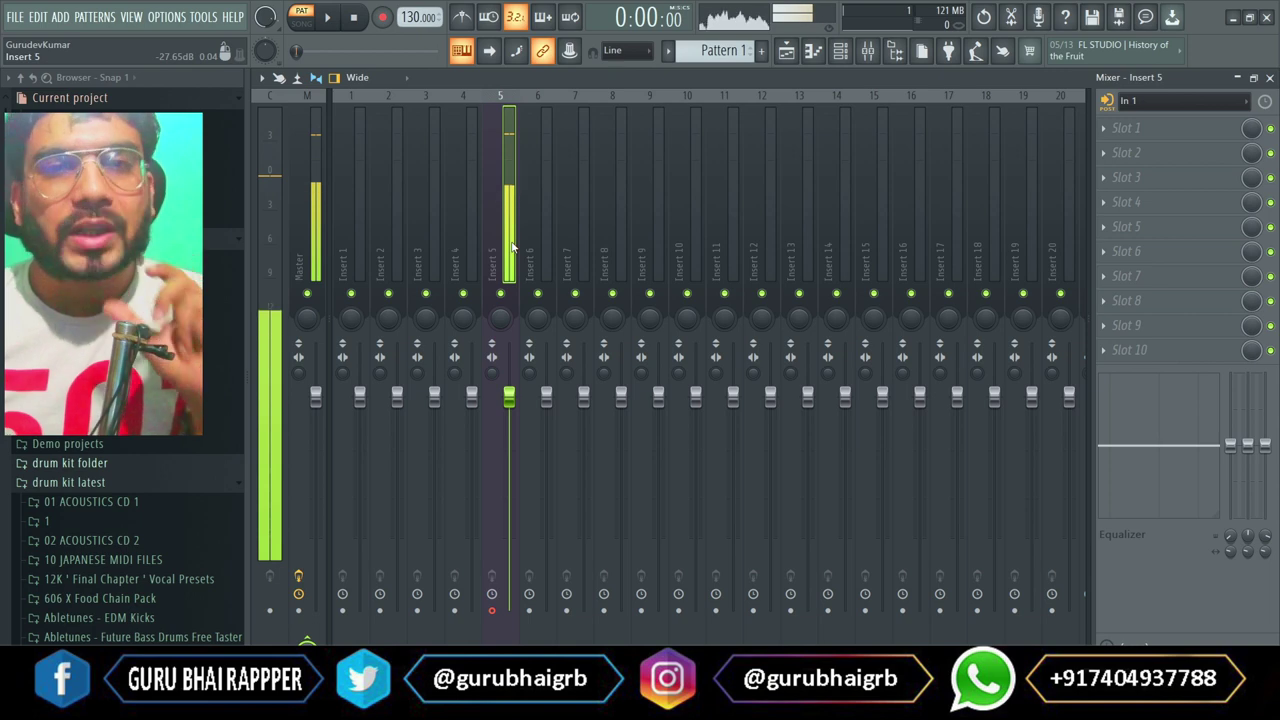
- Open the Windows recording devices and set Microphone Boost to +10.0 dB for the High Definition Audio Device microphone that is ready
{"action": "right_click", "coordinate": [1150, 690]}
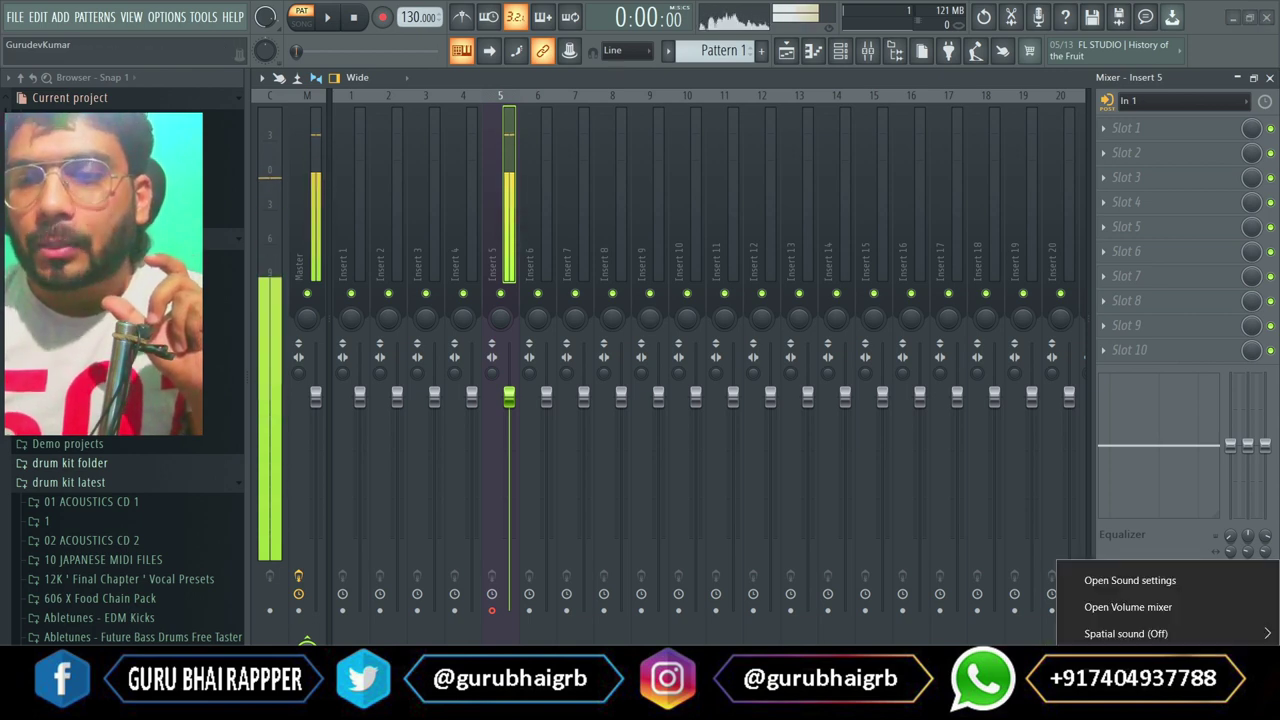
{"action": "left_click", "coordinate": [1120, 660]}
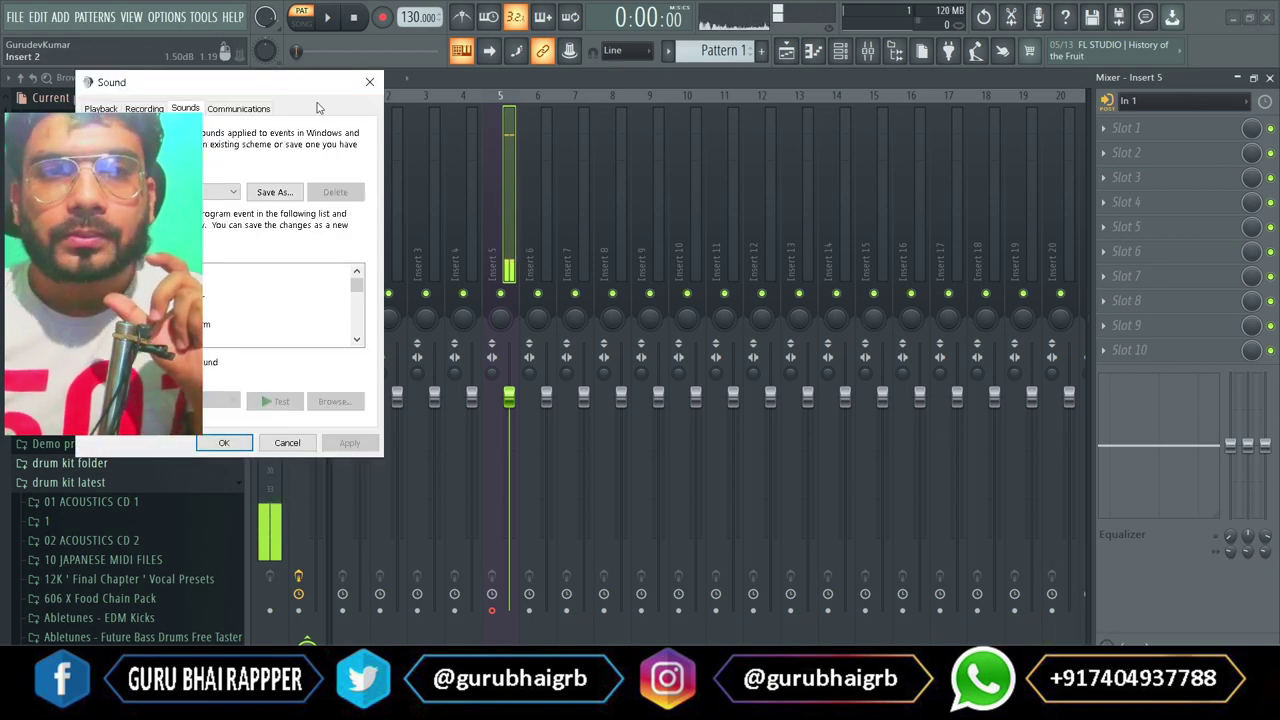
{"action": "left_click_drag", "start_coordinate": [307, 88], "coordinate": [982, 96]}
{"action": "left_click", "coordinate": [819, 117]}
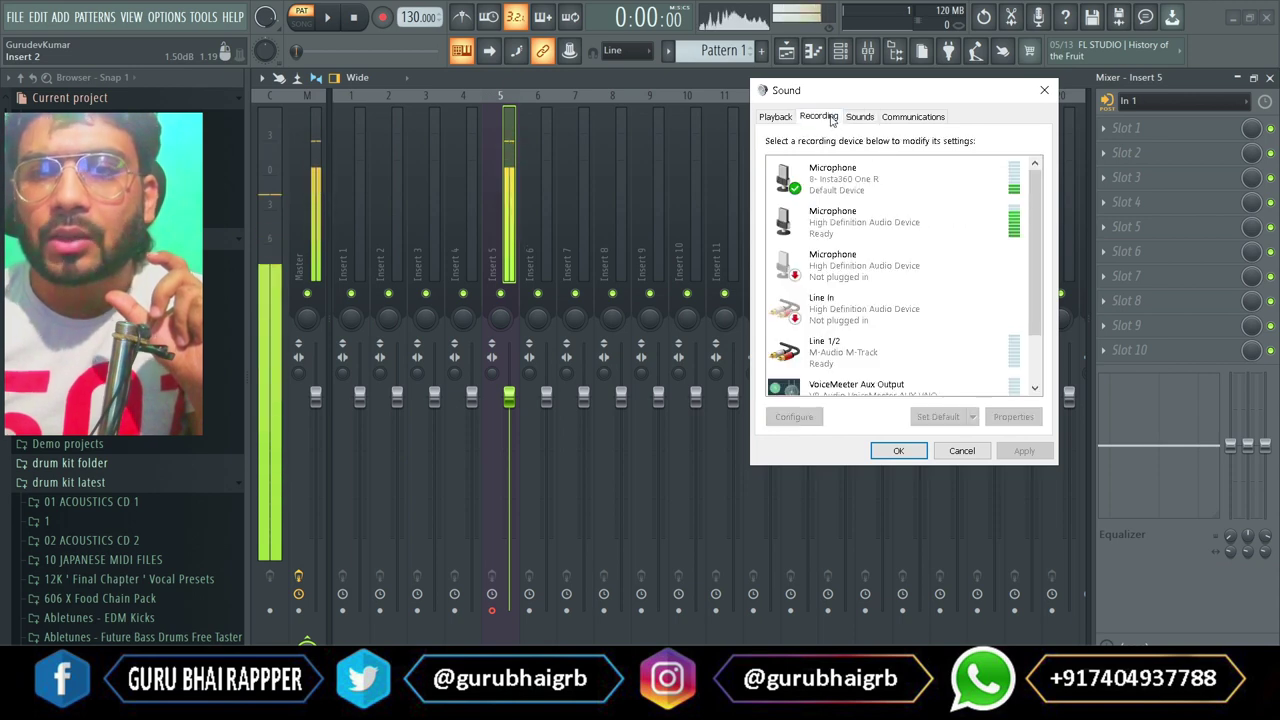
{"action": "left_click", "coordinate": [830, 212]}
{"action": "double_click", "coordinate": [850, 214]}
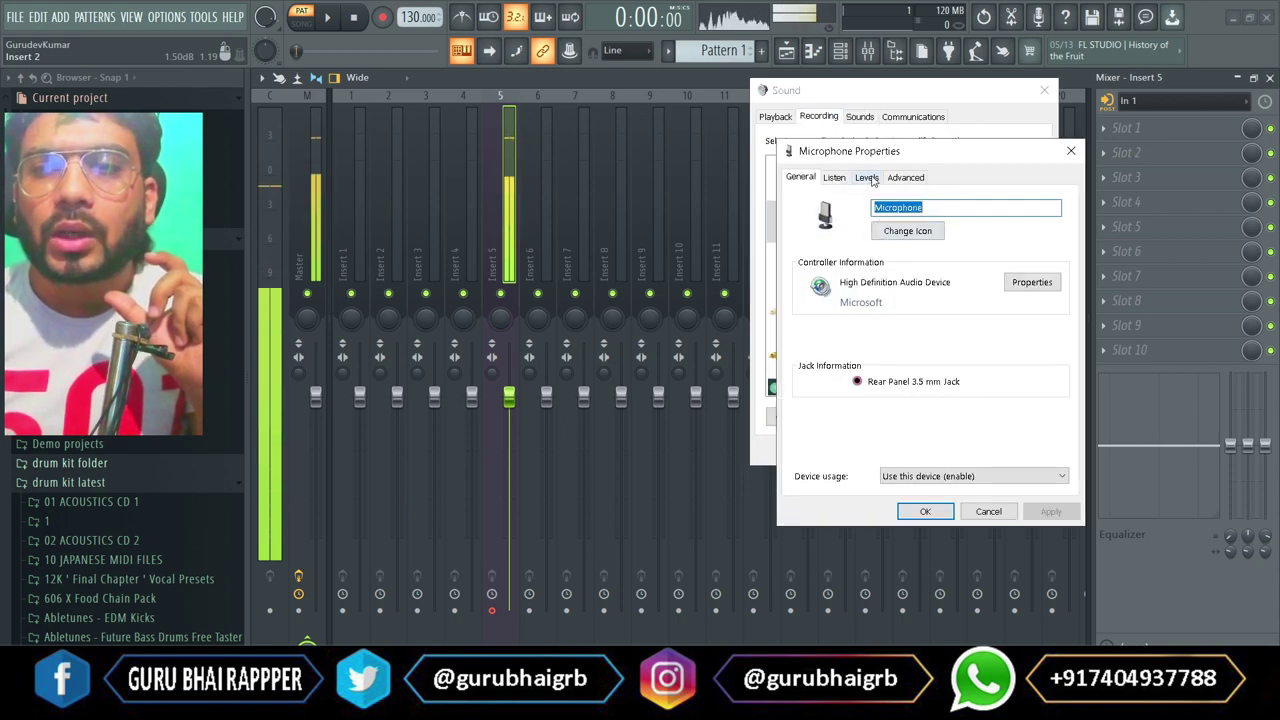
{"action": "left_click", "coordinate": [866, 177]}
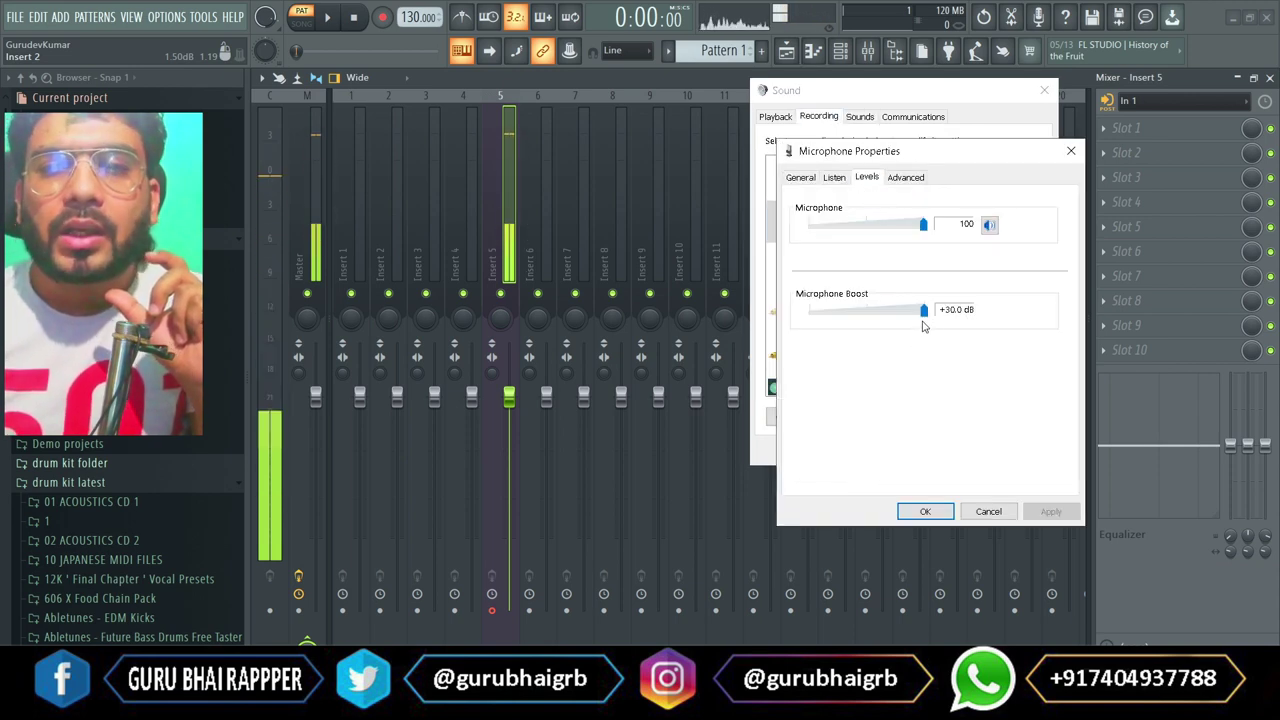
{"action": "left_click_drag", "start_coordinate": [923, 313], "coordinate": [846, 318]}
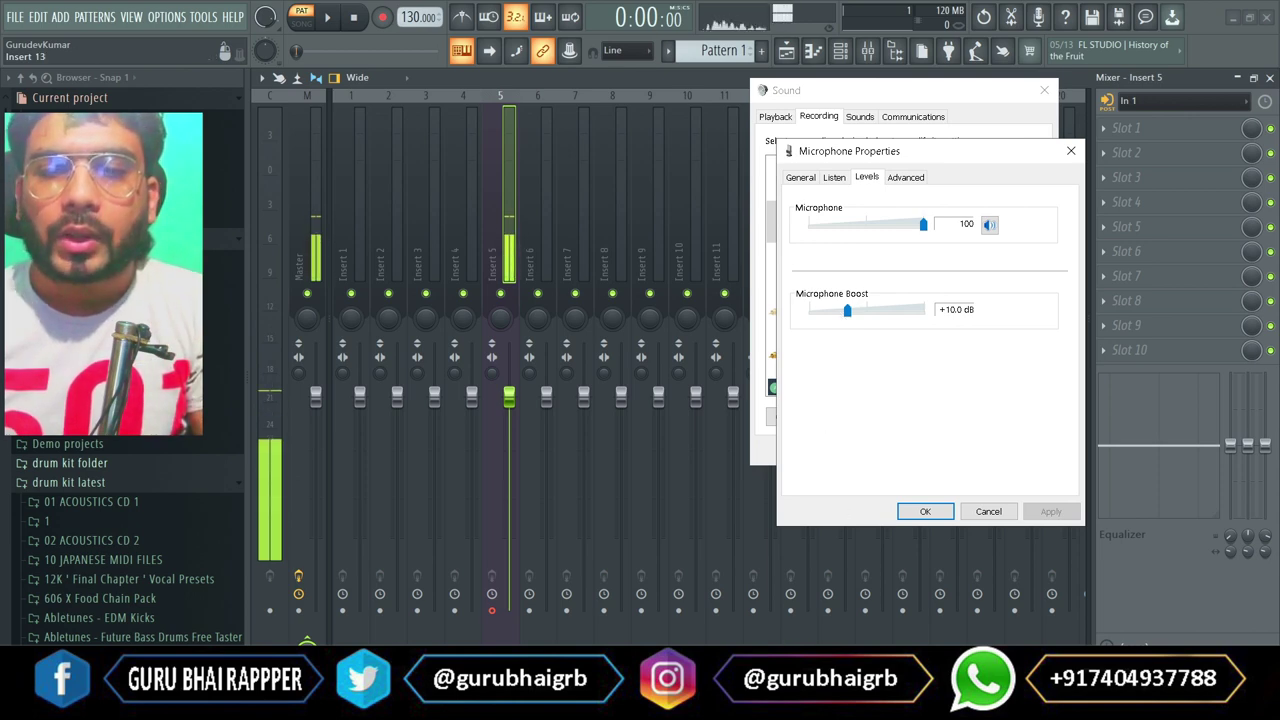
- Check the mixer, return to the microphone levels, keep the boost at +10.0 dB and accept both sound dialogs
{"action": "left_click", "coordinate": [766, 557]}
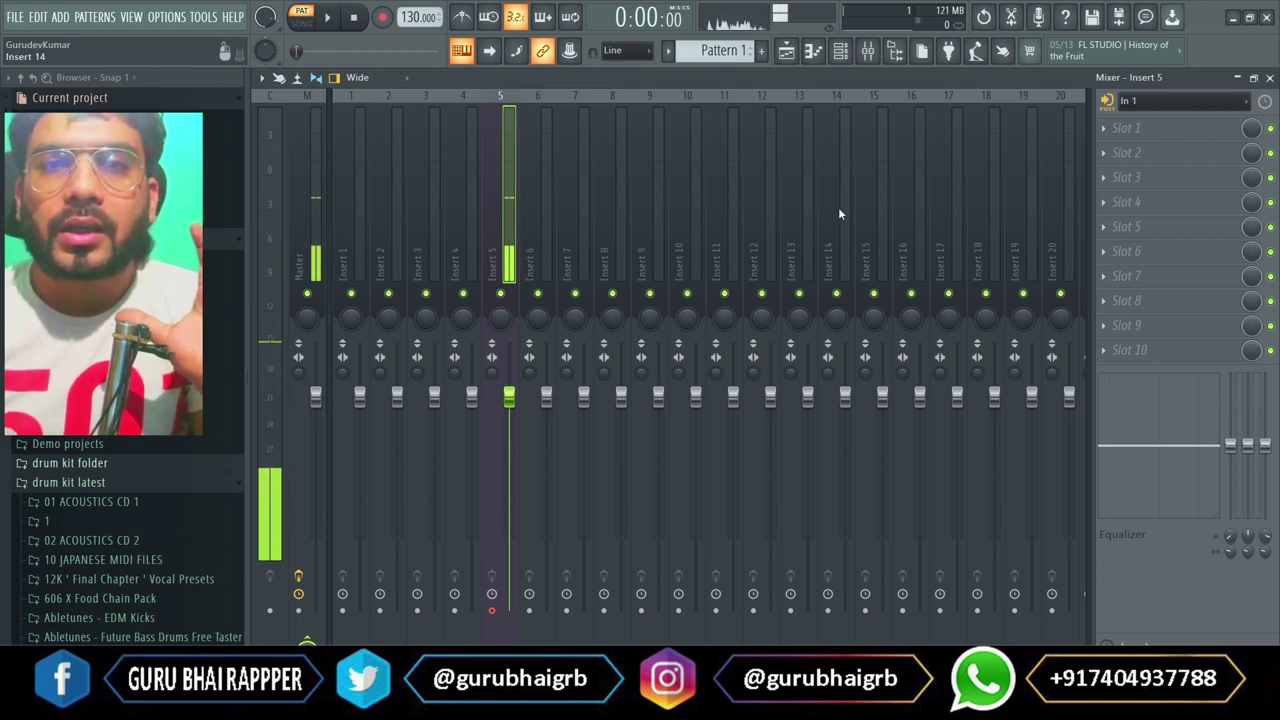
{"action": "right_click", "coordinate": [1147, 645]}
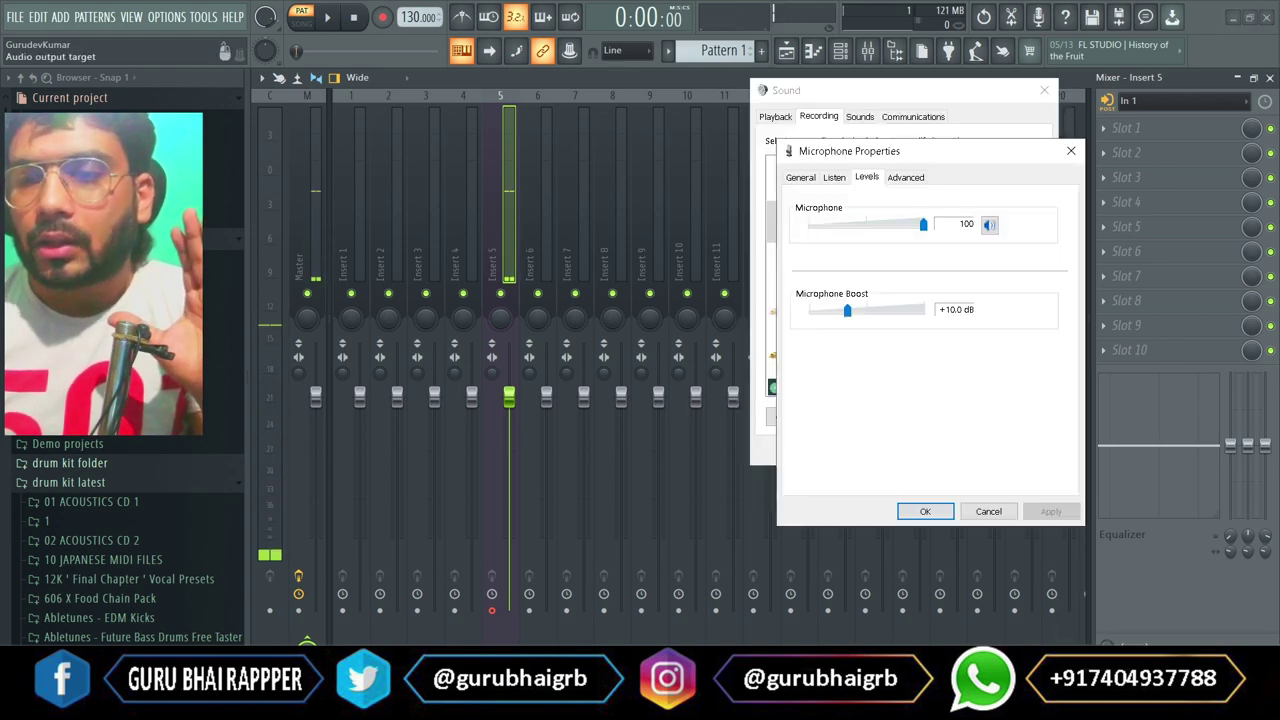
{"action": "mouse_move", "coordinate": [842, 314]}
{"action": "left_mouse_down"}
{"action": "mouse_move", "coordinate": [820, 321]}
{"action": "mouse_move", "coordinate": [834, 317]}
{"action": "left_mouse_up"}
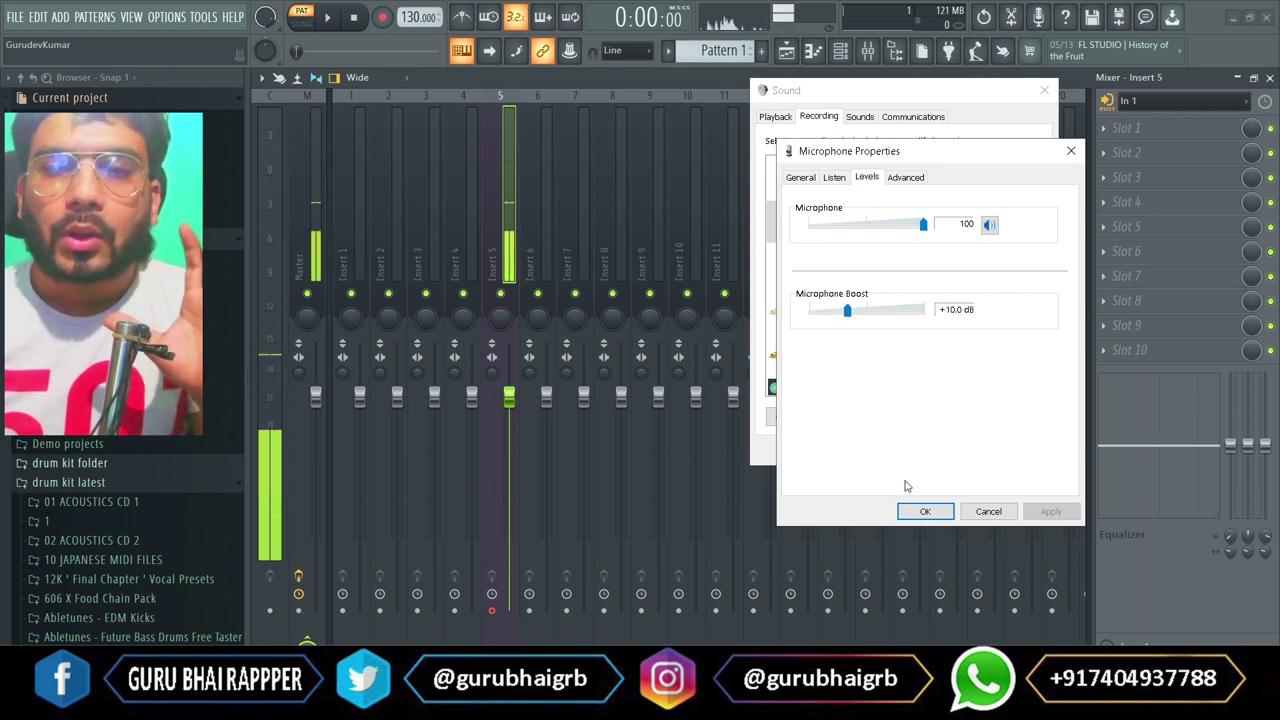
{"action": "left_click", "coordinate": [925, 511]}
{"action": "left_click", "coordinate": [898, 449]}
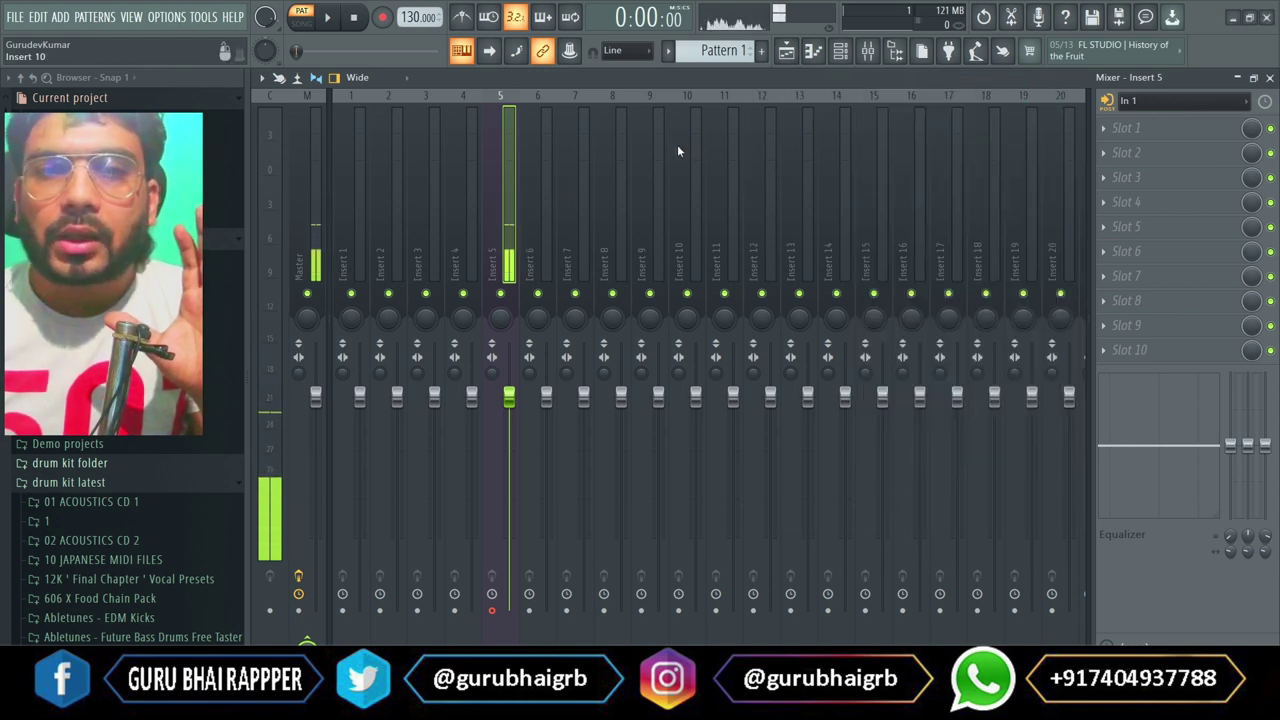
- Close the mixer and record about 28 seconds of microphone audio into the playlist from bar 1
{"action": "left_click", "coordinate": [1269, 77]}
{"action": "left_click", "coordinate": [532, 135]}
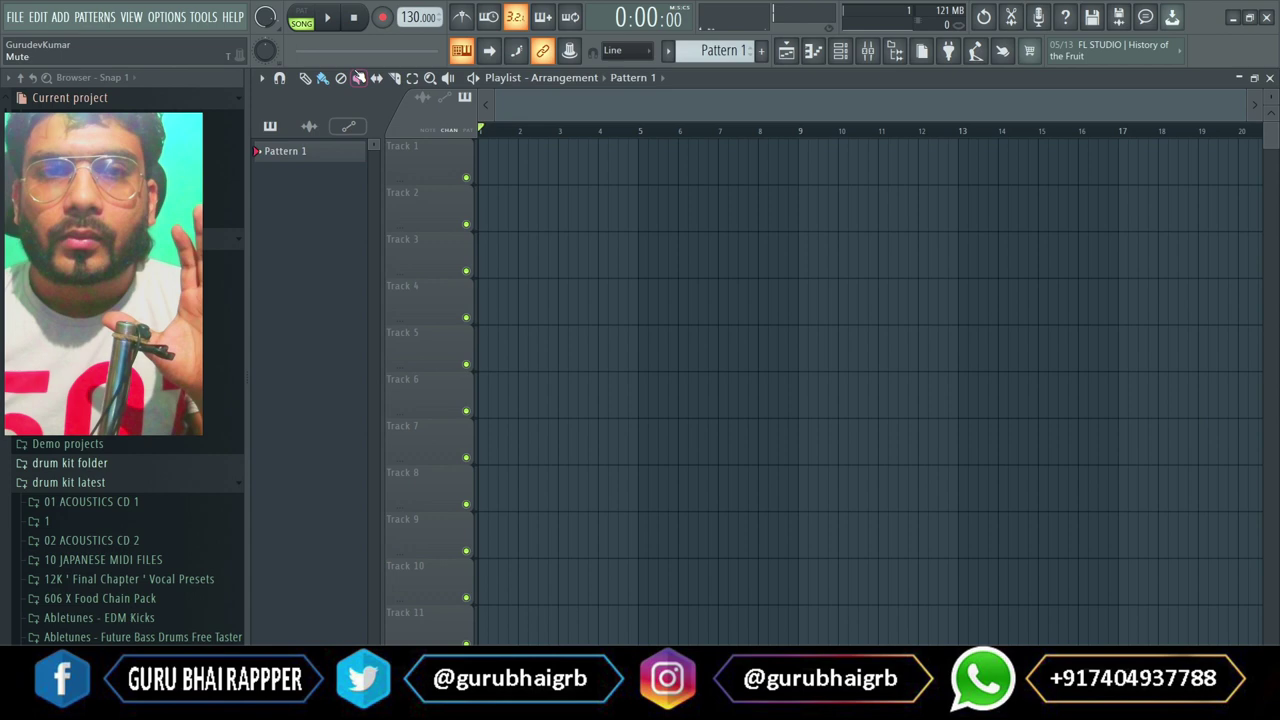
{"action": "left_click", "coordinate": [381, 17]}
{"action": "left_click", "coordinate": [656, 406]}
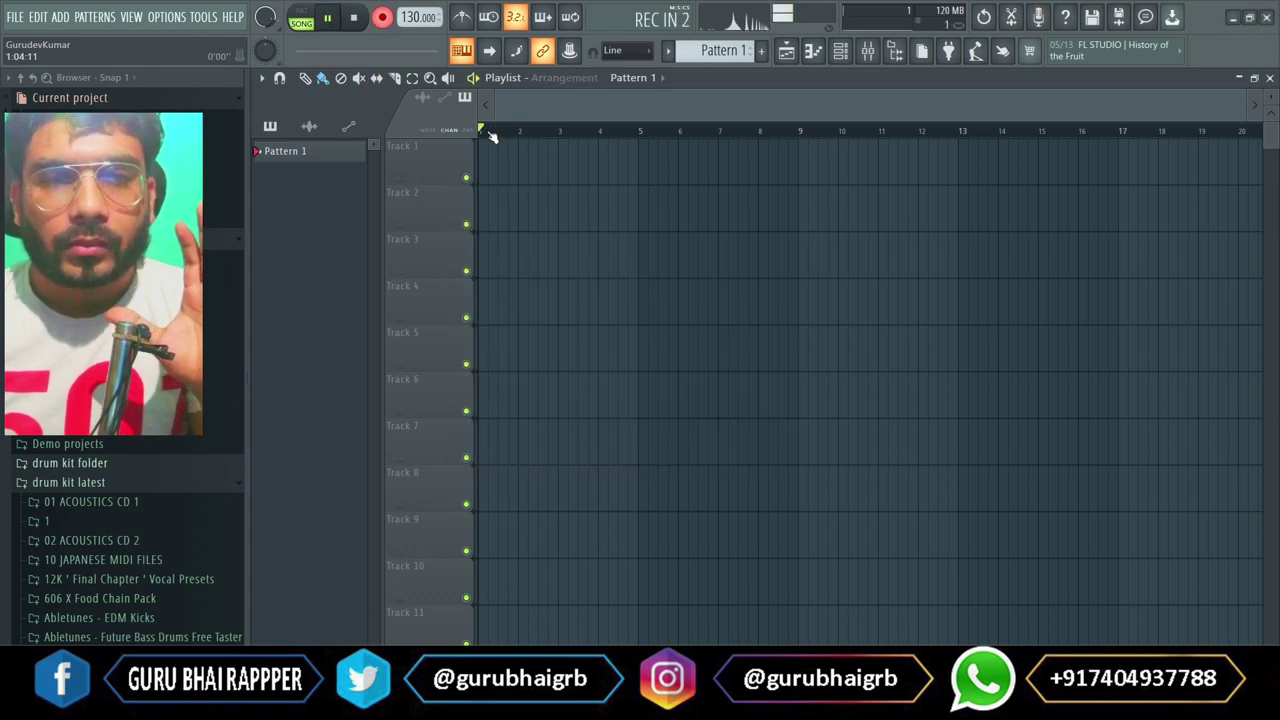
{"action": "scroll", "coordinate": [490, 135], "scroll_direction": "up", "scroll_amount": 5}
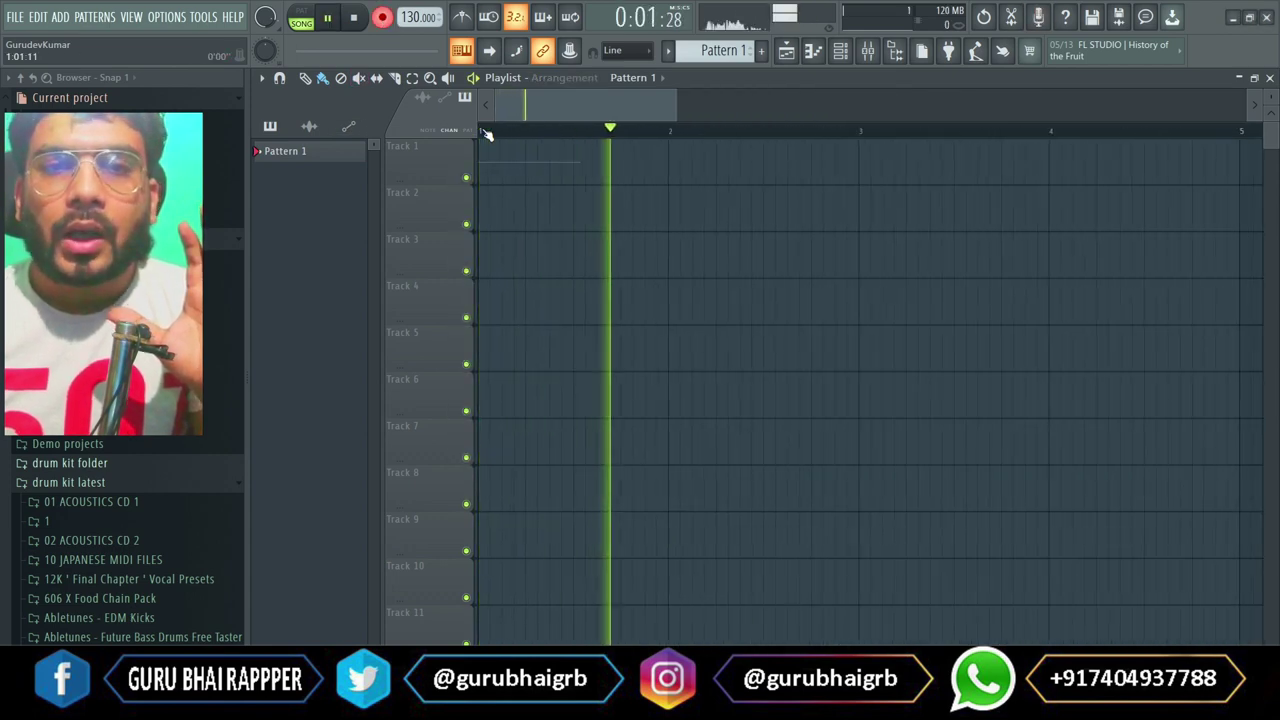
{"action": "scroll", "coordinate": [488, 135], "scroll_direction": "down", "scroll_amount": 3}
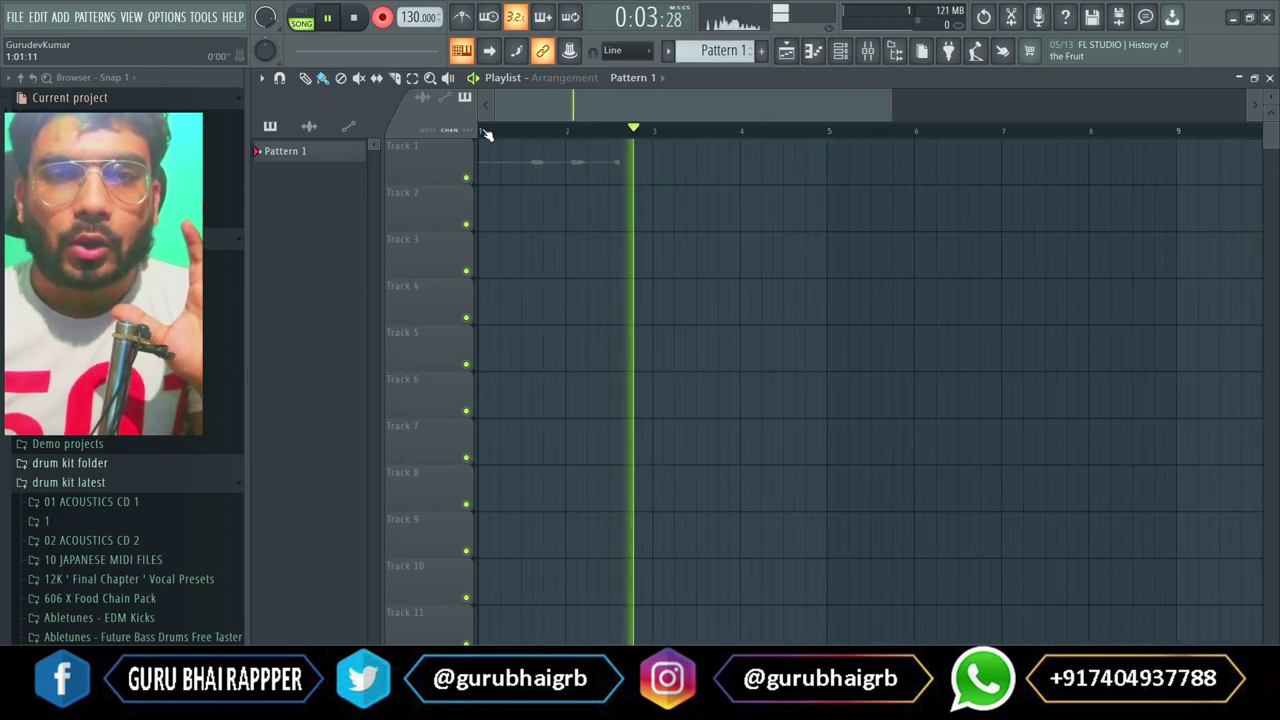
{"action": "scroll", "coordinate": [488, 135], "scroll_direction": "down", "scroll_amount": 3}
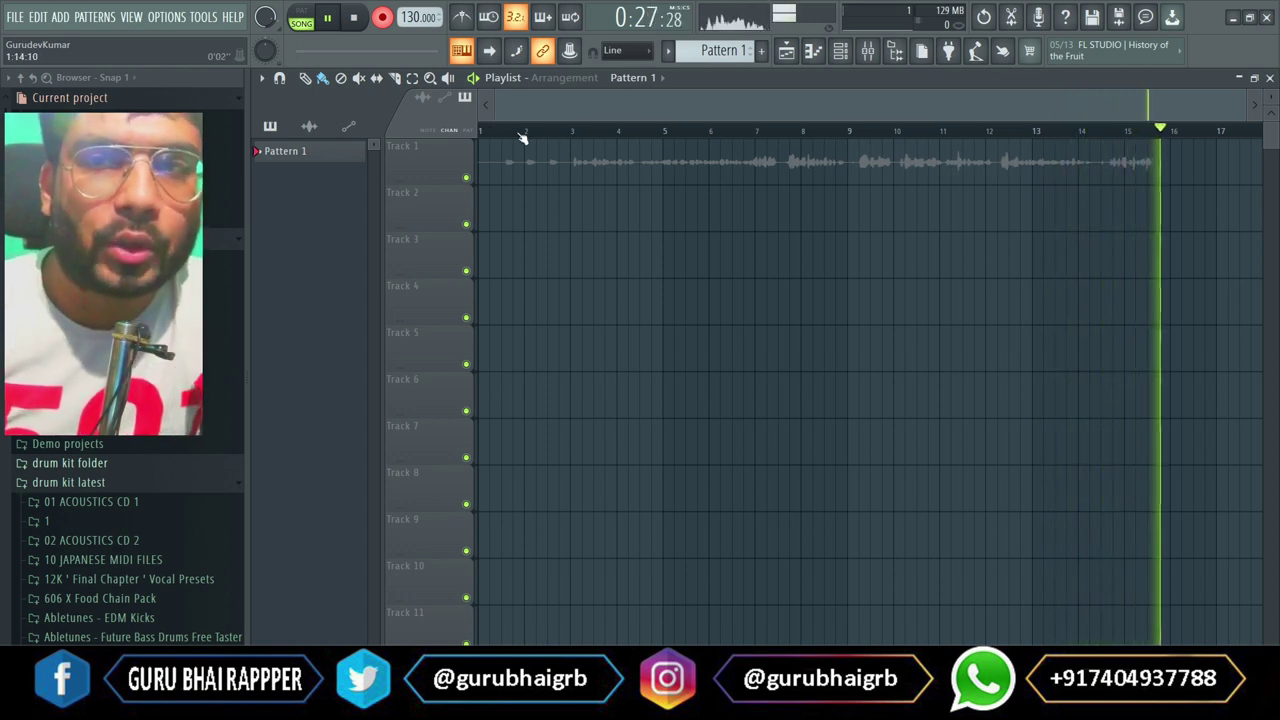
{"action": "key", "text": "space"}
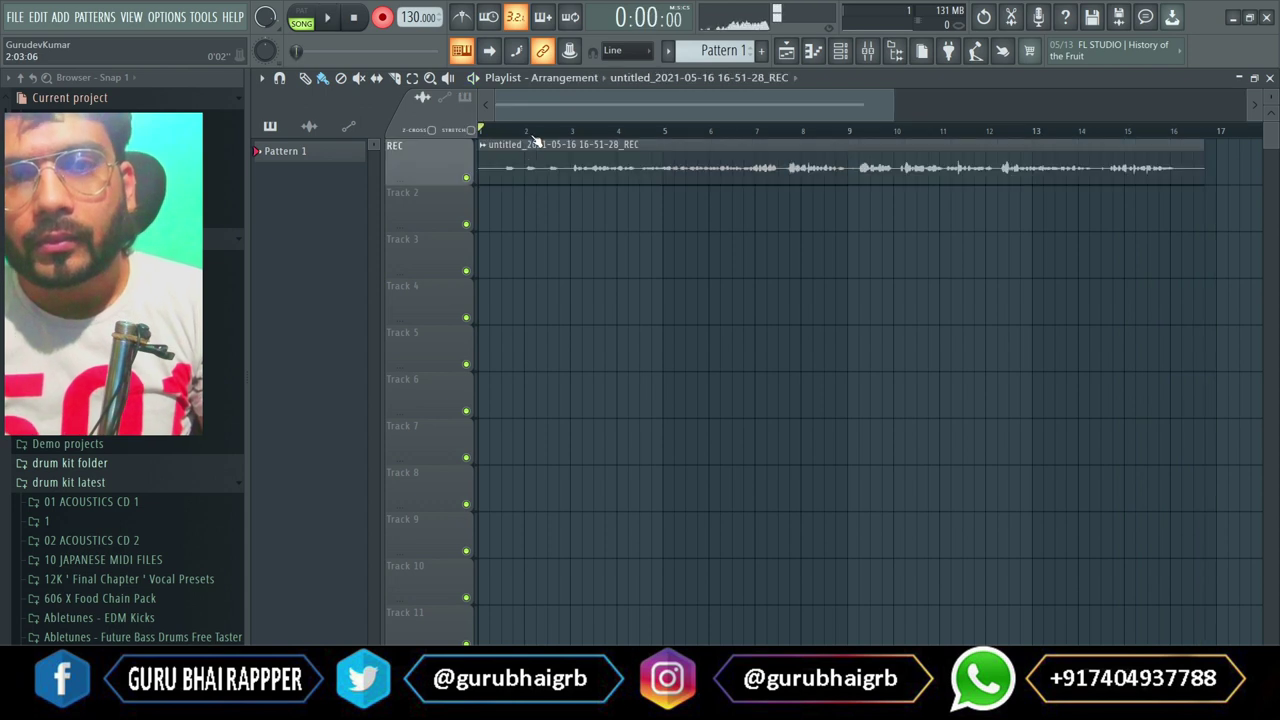
- Play the recorded clip back from about bar 3 and stop playback
{"action": "left_click", "coordinate": [574, 133]}
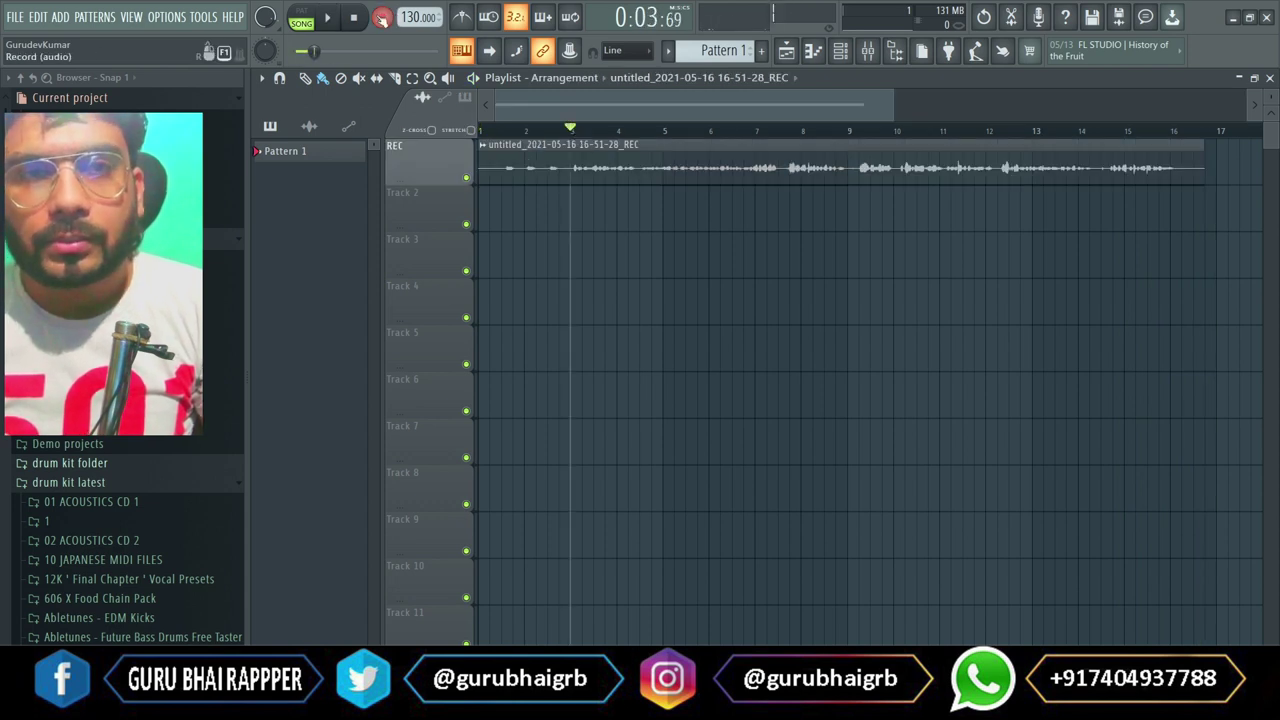
{"action": "left_click", "coordinate": [333, 17]}
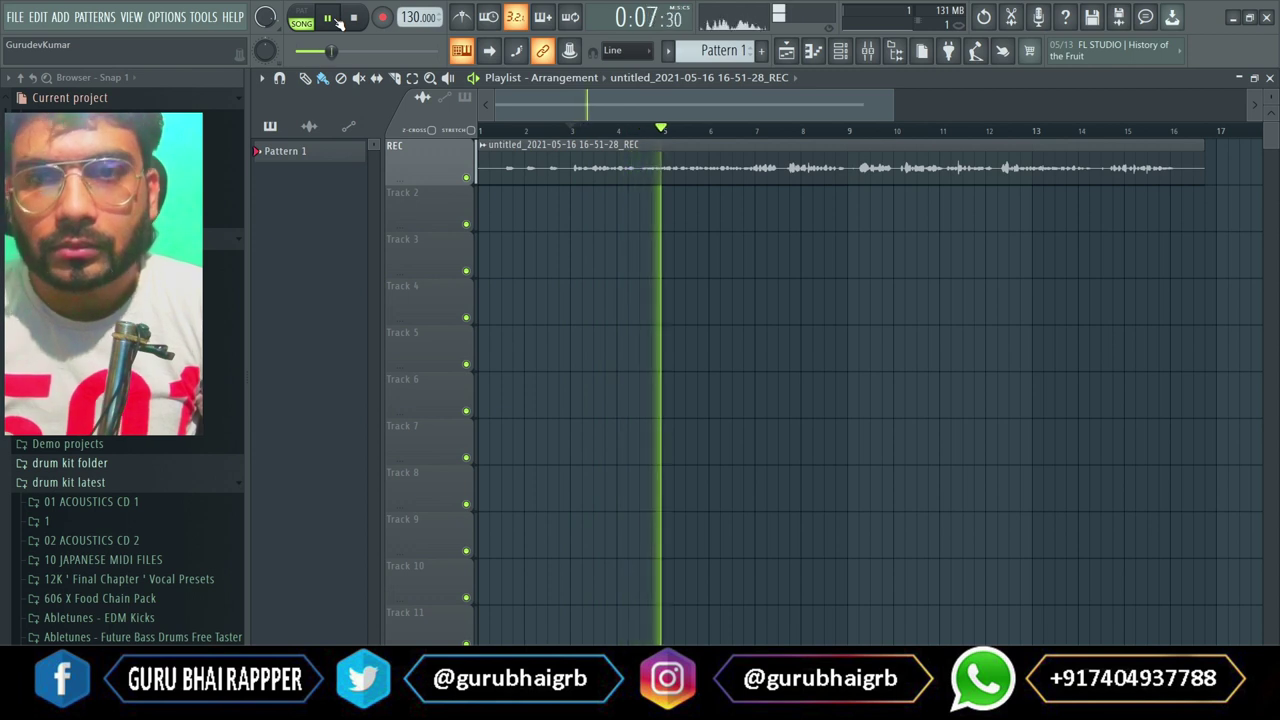
{"action": "scroll", "coordinate": [576, 137], "scroll_direction": "down", "scroll_amount": 2}
{"action": "scroll", "coordinate": [576, 137], "scroll_direction": "down", "scroll_amount": 1}
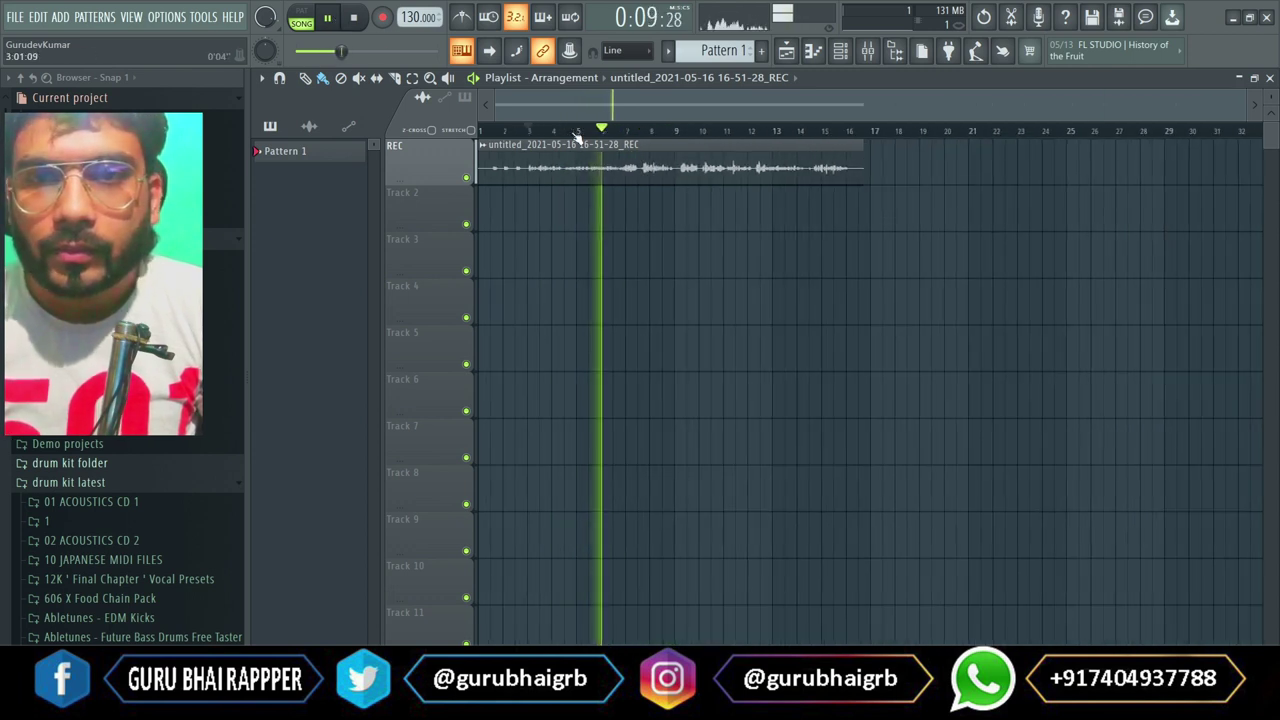
{"action": "key", "text": "space"}
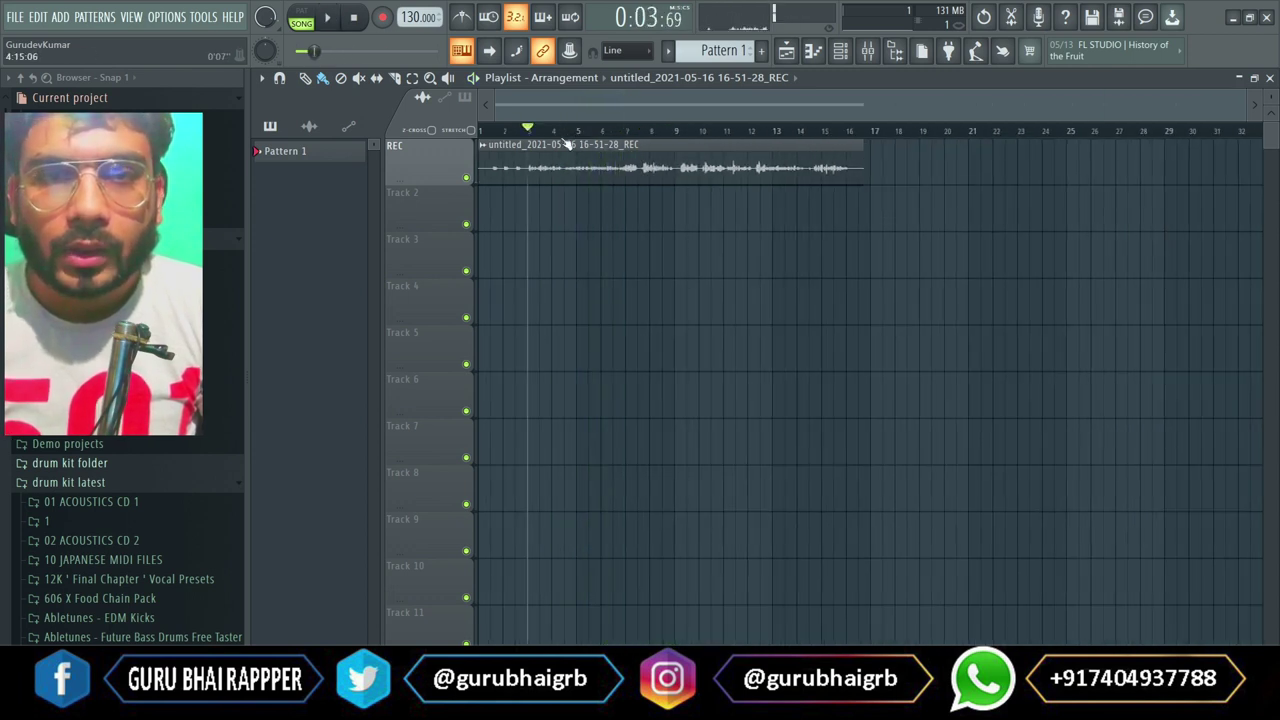
- Increase the height of the REC track in the playlist and normalize its recorded audio clip
{"action": "left_click_drag", "start_coordinate": [424, 185], "coordinate": [411, 342]}
{"action": "scroll", "coordinate": [530, 140], "scroll_direction": "up", "scroll_amount": 4}
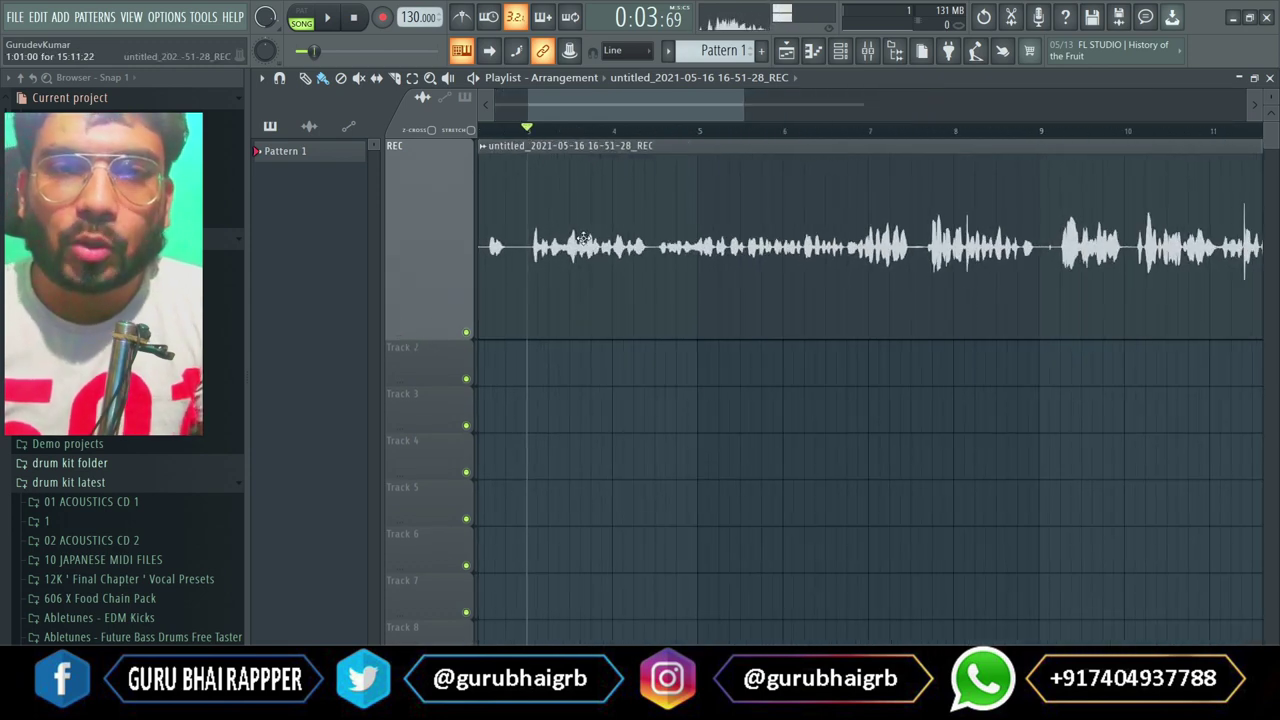
{"action": "double_click", "coordinate": [583, 240]}
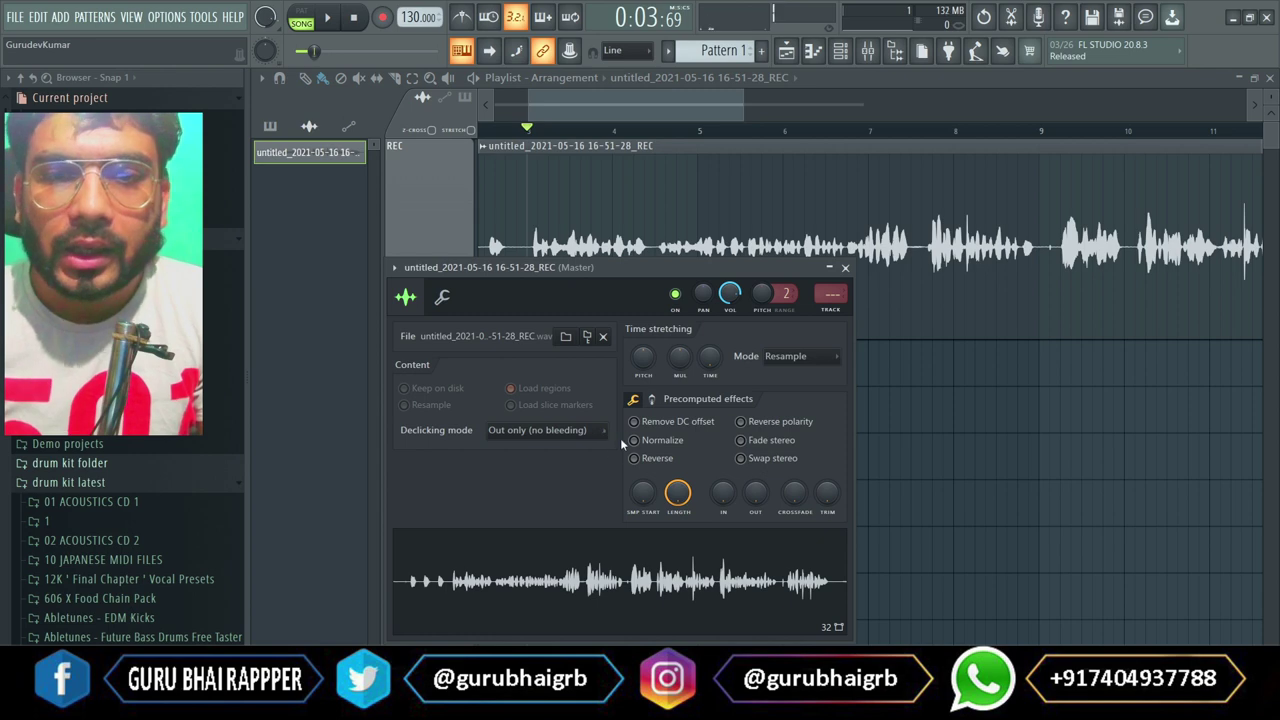
{"action": "left_click", "coordinate": [666, 447]}
{"action": "left_click", "coordinate": [845, 268]}
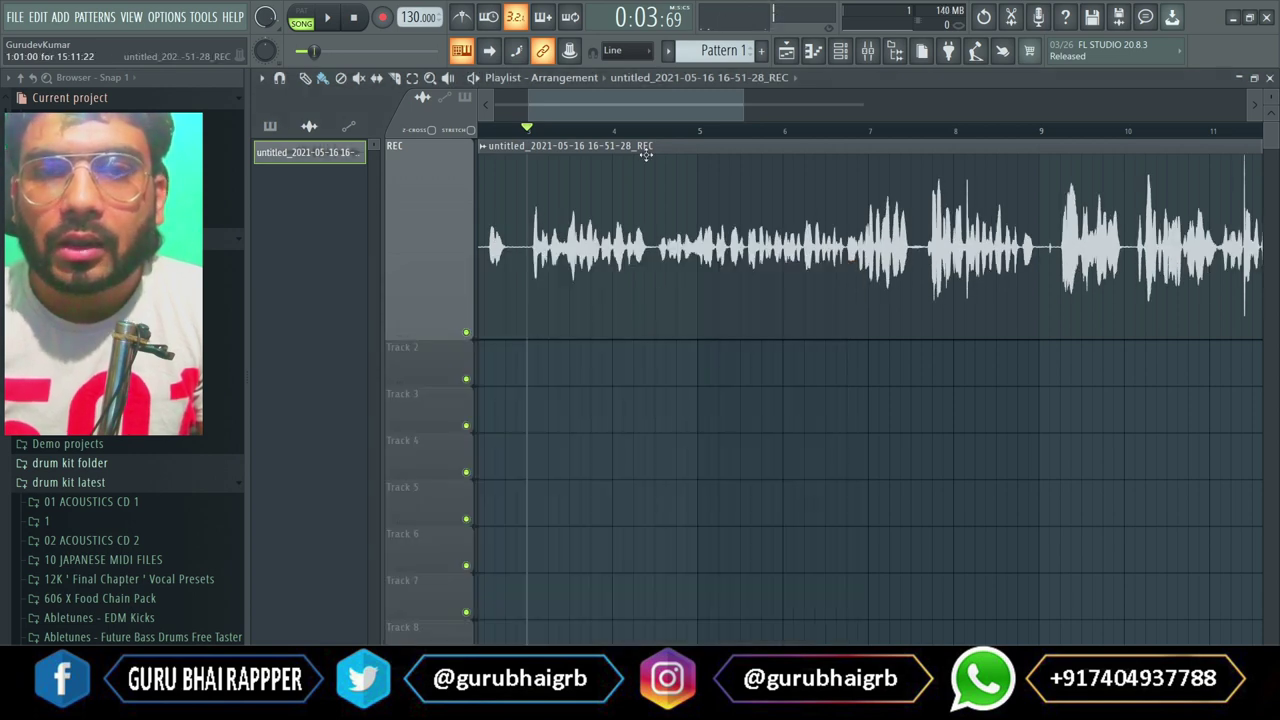
- Turn Normalize off for the recorded audio clip and close its channel settings
{"action": "scroll", "coordinate": [590, 137], "scroll_direction": "down", "scroll_amount": 4}
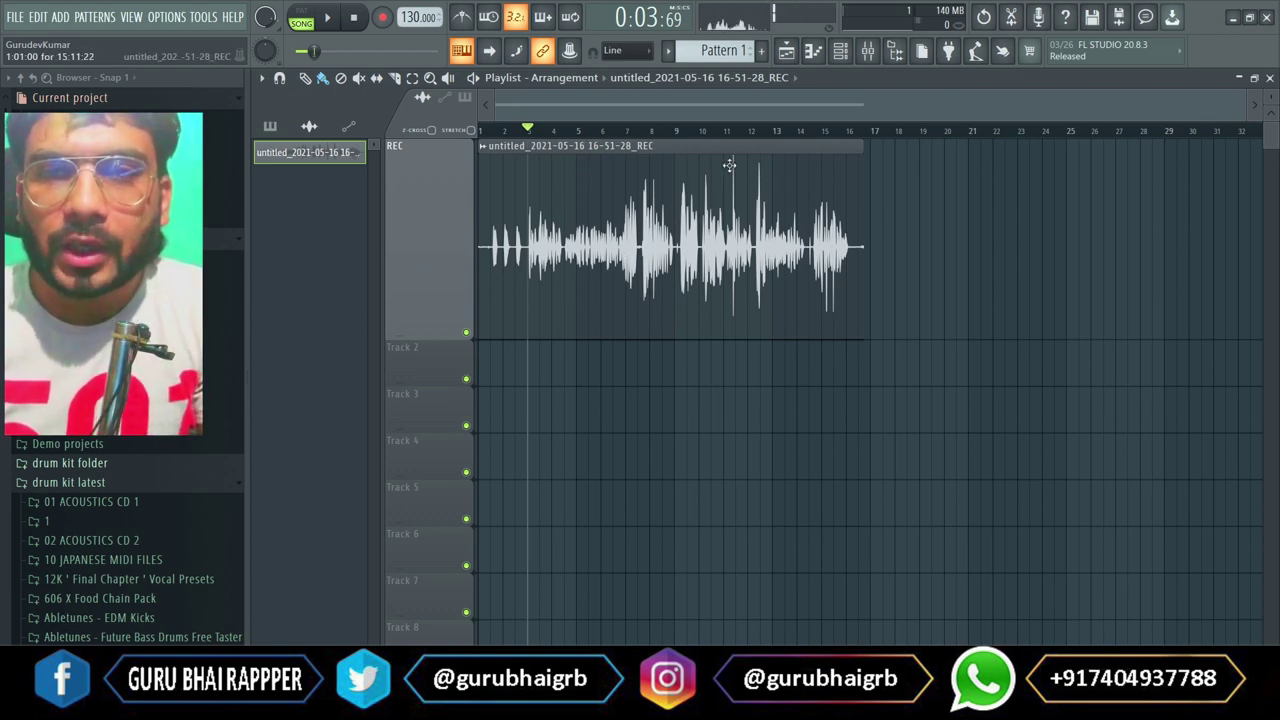
{"action": "double_click", "coordinate": [691, 254]}
{"action": "left_click", "coordinate": [662, 440]}
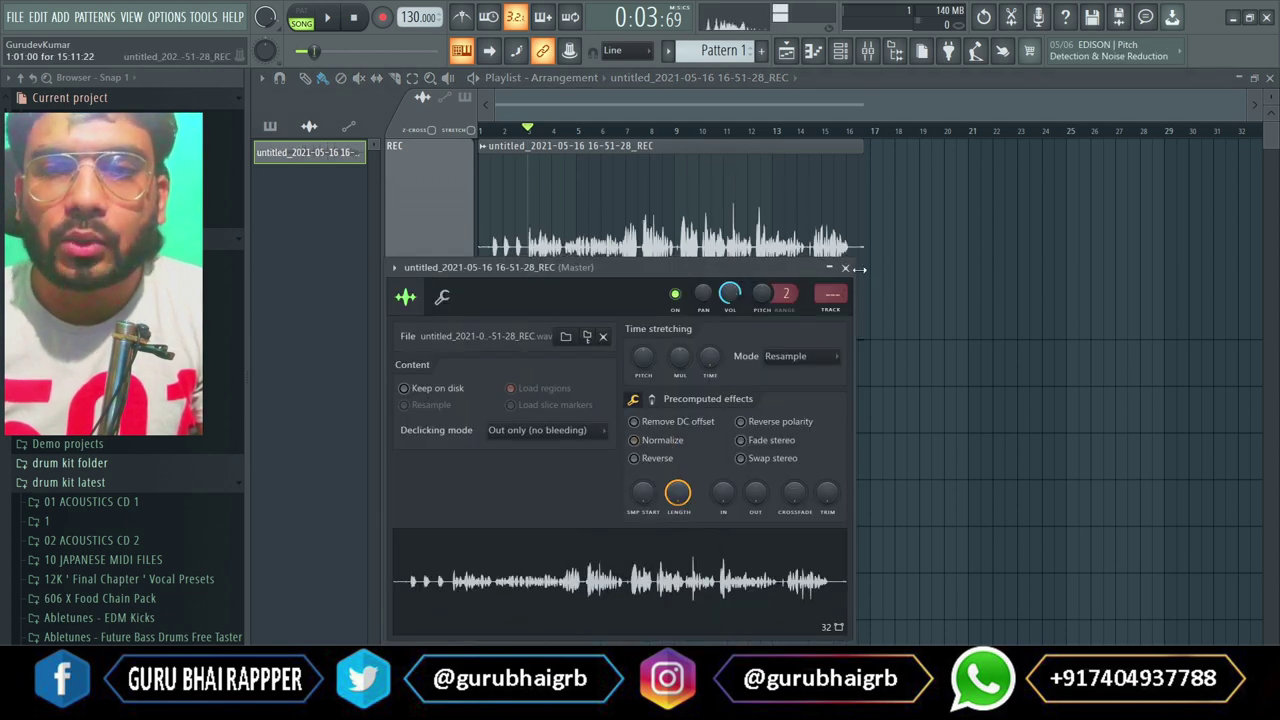
{"action": "left_click", "coordinate": [845, 268]}
{"action": "scroll", "coordinate": [541, 135], "scroll_direction": "up", "scroll_amount": 3}
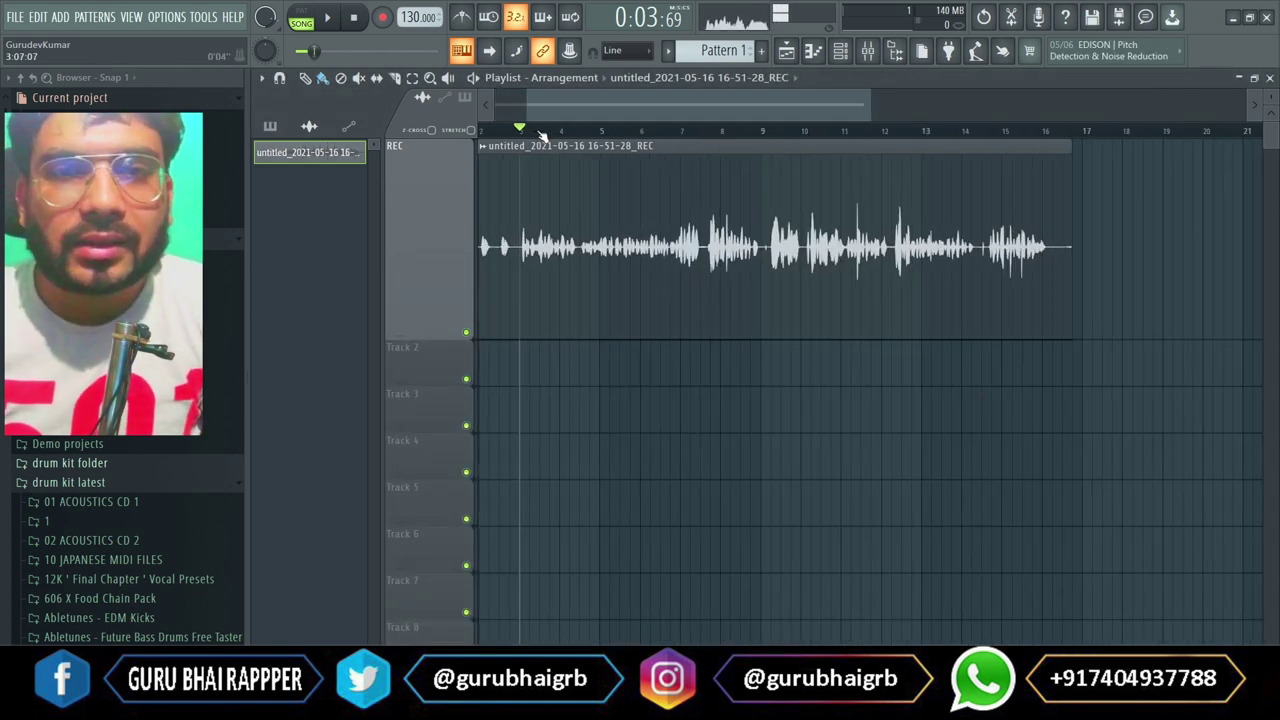
{"action": "scroll", "coordinate": [541, 135], "scroll_direction": "up", "scroll_amount": 2}
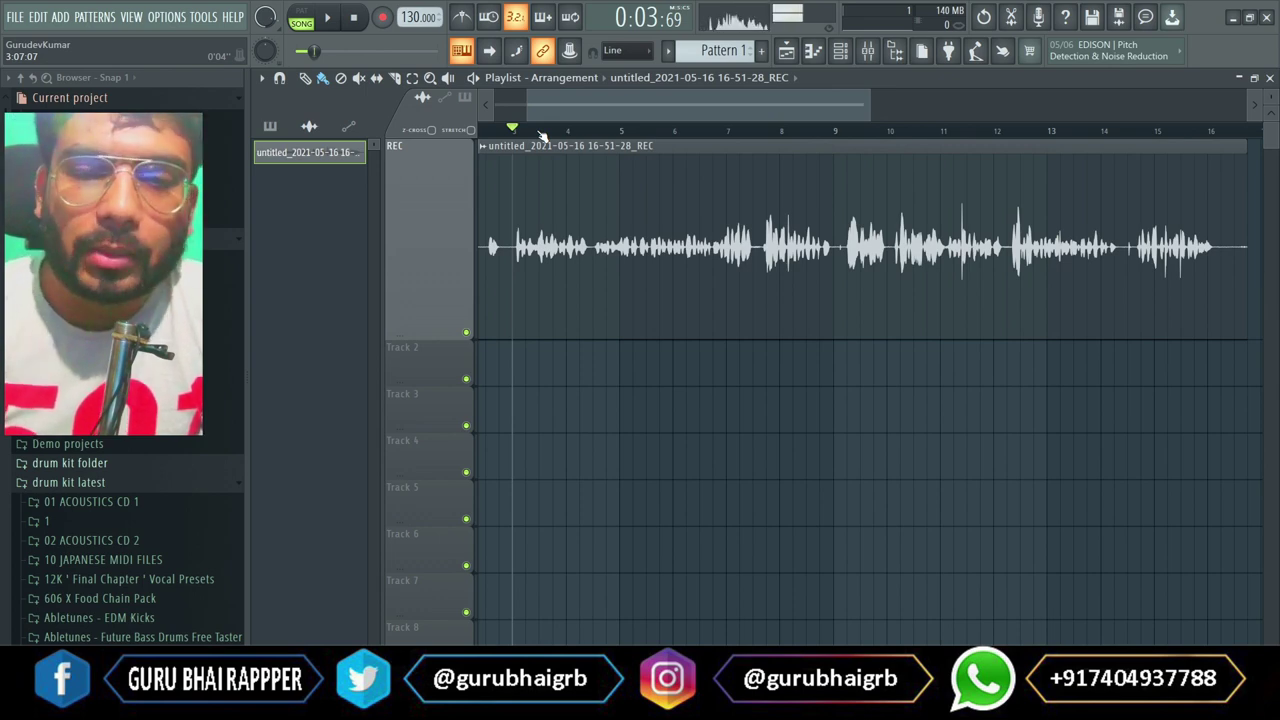
- Open the mixer and set the REC track's external audio input to (none)
{"action": "left_click", "coordinate": [868, 50]}
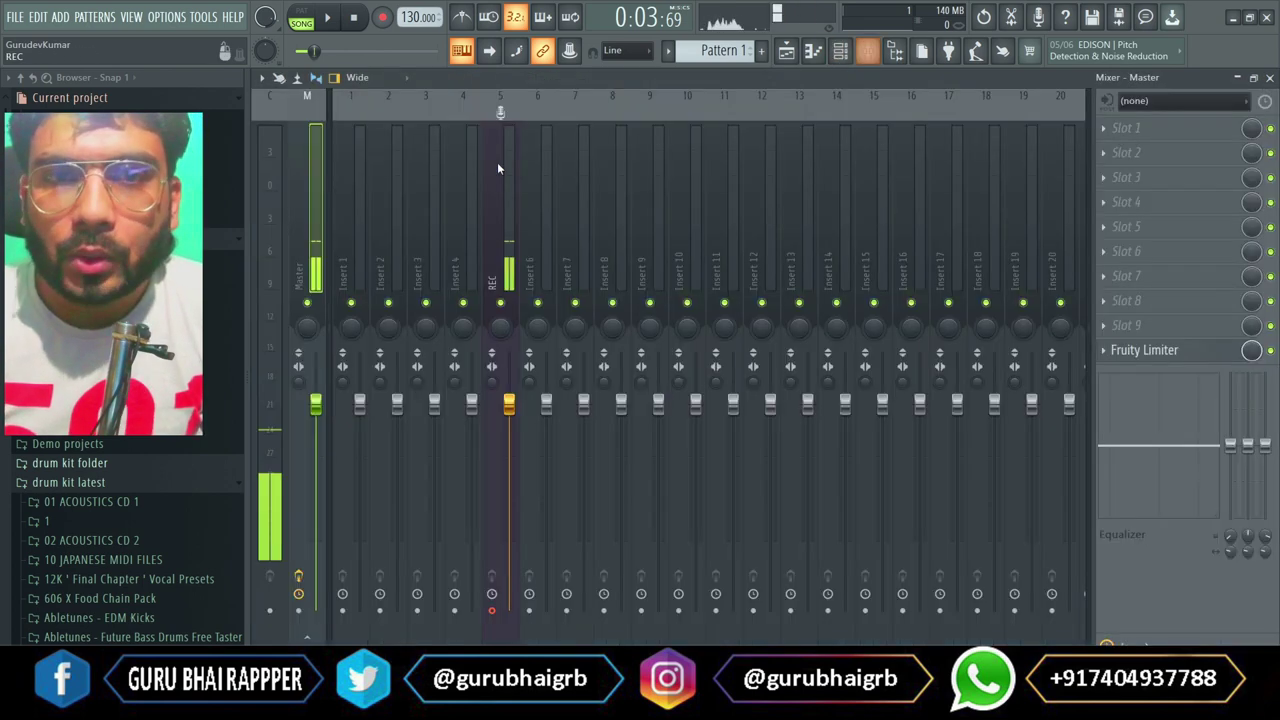
{"action": "left_click", "coordinate": [501, 196]}
{"action": "left_click", "coordinate": [1162, 102]}
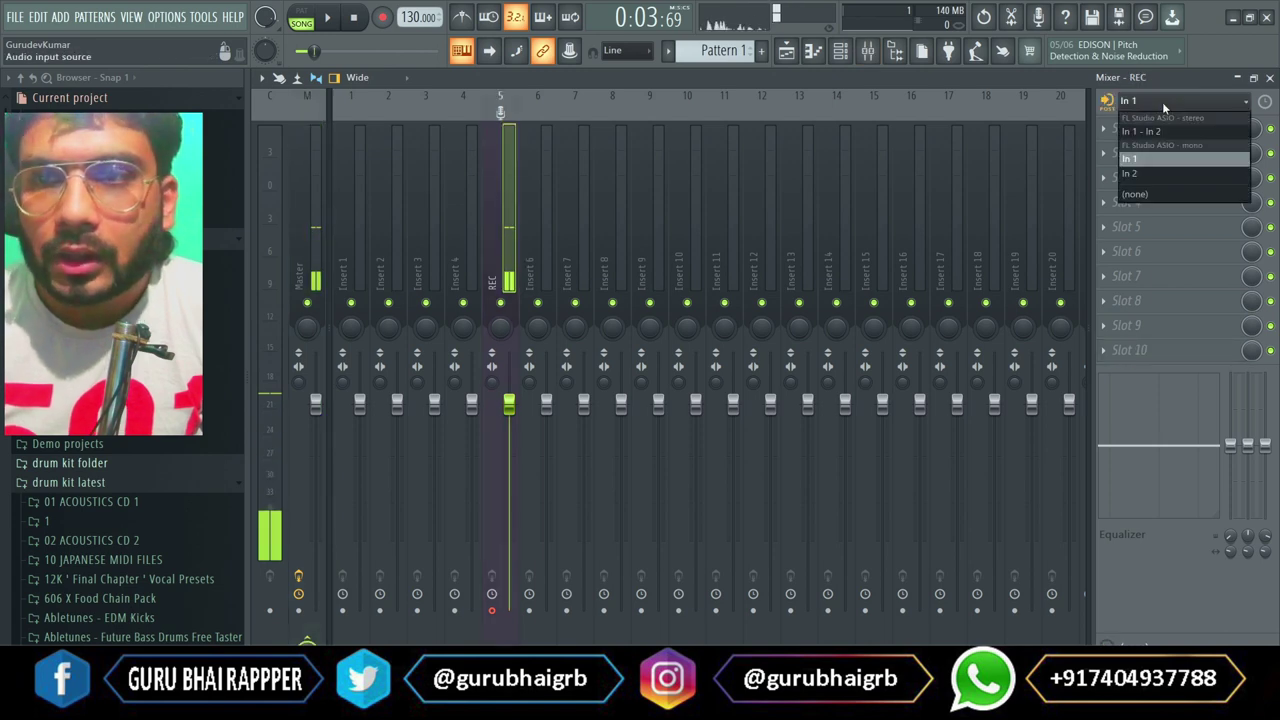
{"action": "left_click", "coordinate": [1159, 195]}
- Review the microphone's level and boost in the Windows recording devices and close the sound dialogs
{"action": "right_click", "coordinate": [1150, 708]}
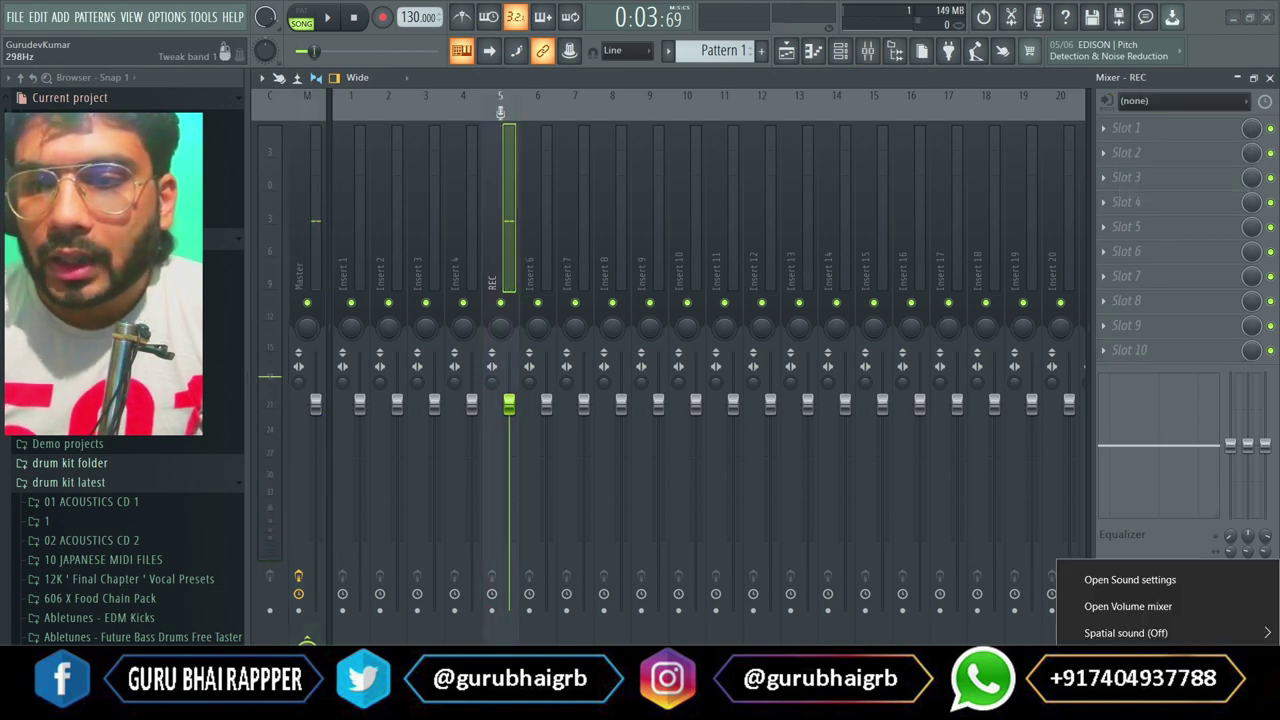
{"action": "left_click", "coordinate": [1110, 672]}
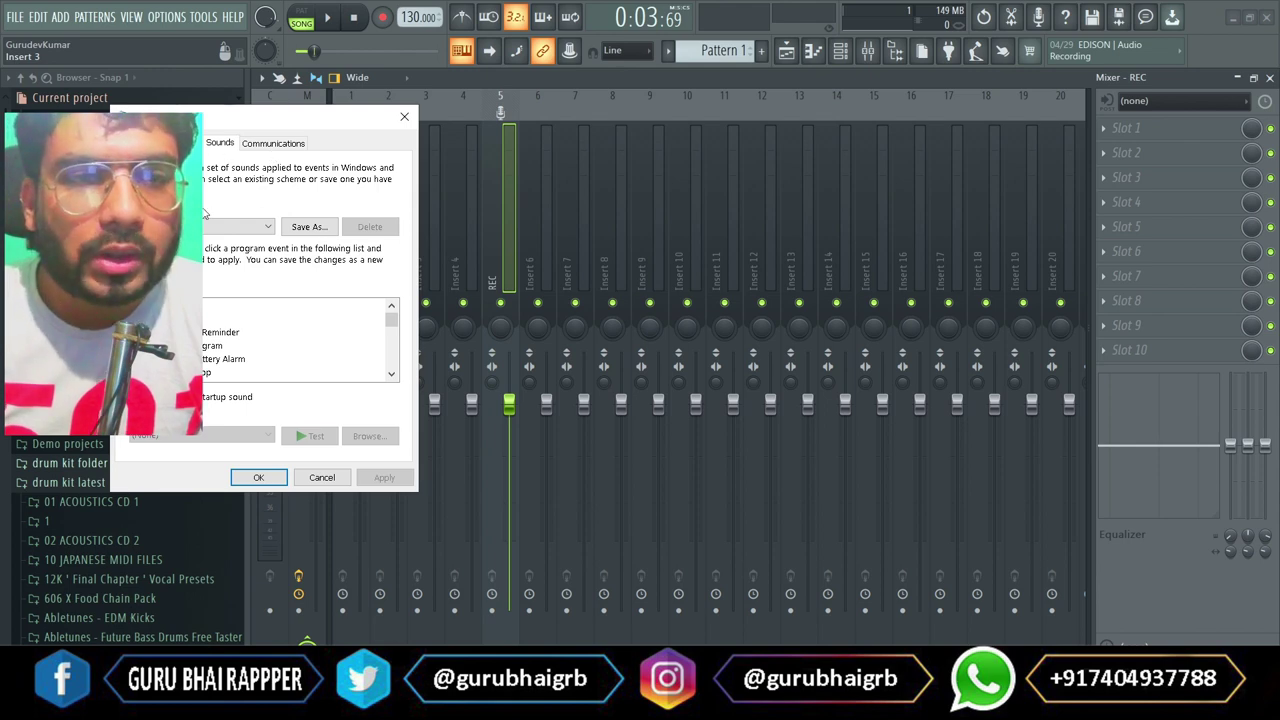
{"action": "left_click", "coordinate": [172, 143]}
{"action": "double_click", "coordinate": [230, 248]}
{"action": "left_click", "coordinate": [227, 204]}
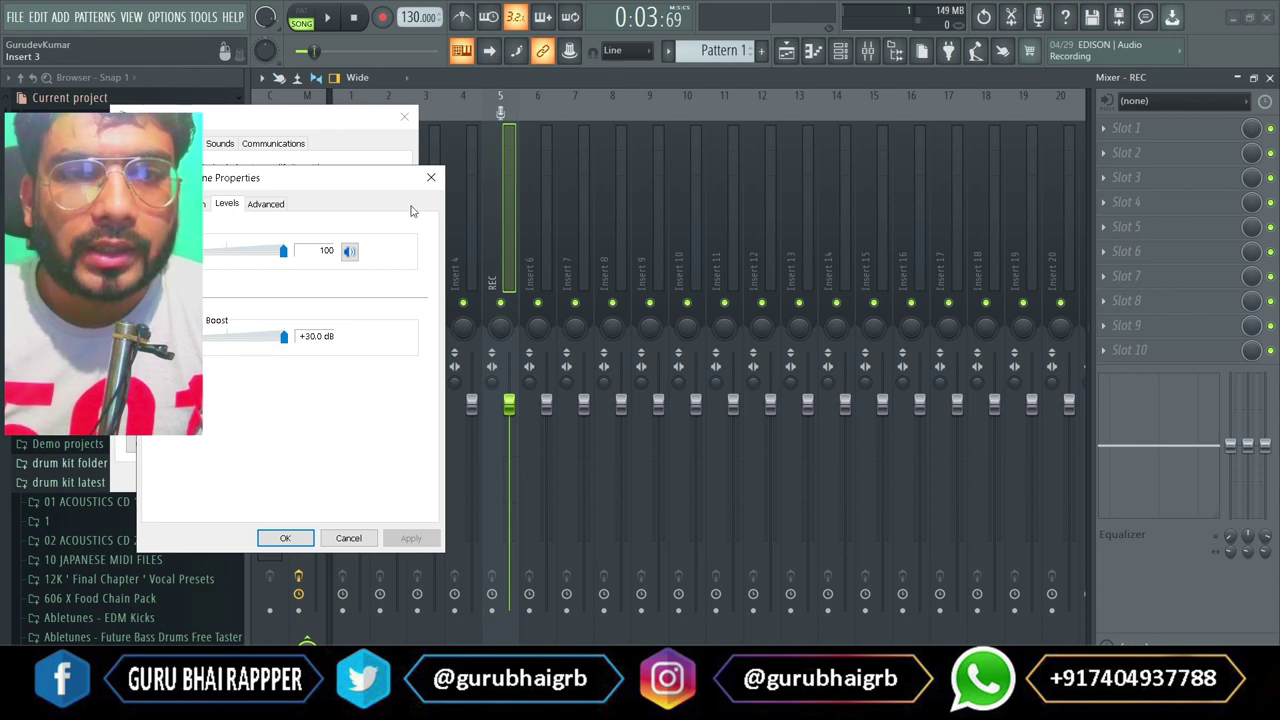
{"action": "left_click", "coordinate": [431, 178]}
{"action": "left_click", "coordinate": [405, 118]}
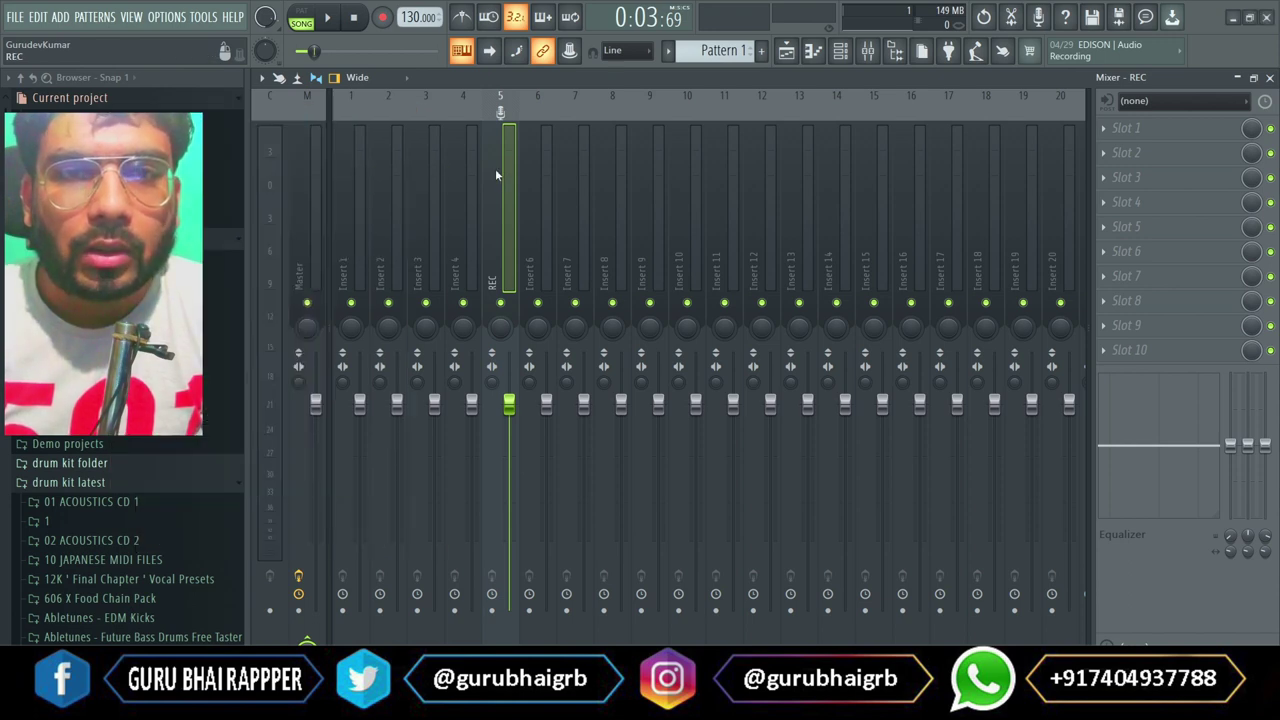
- Check the microphone's input meter in OBS and open the High Definition Audio microphone's level and boost settings in the Windows recording devices
{"action": "key", "text": "alt+Tab"}
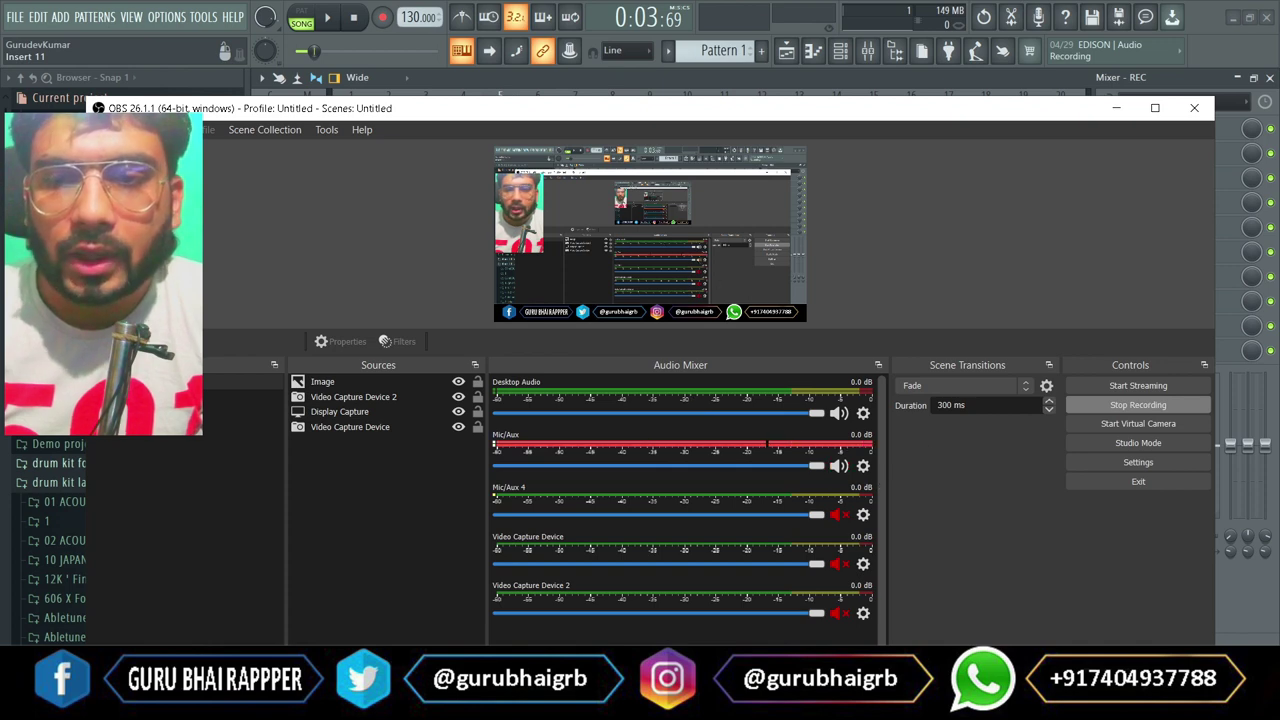
{"action": "key", "text": "alt+Tab"}
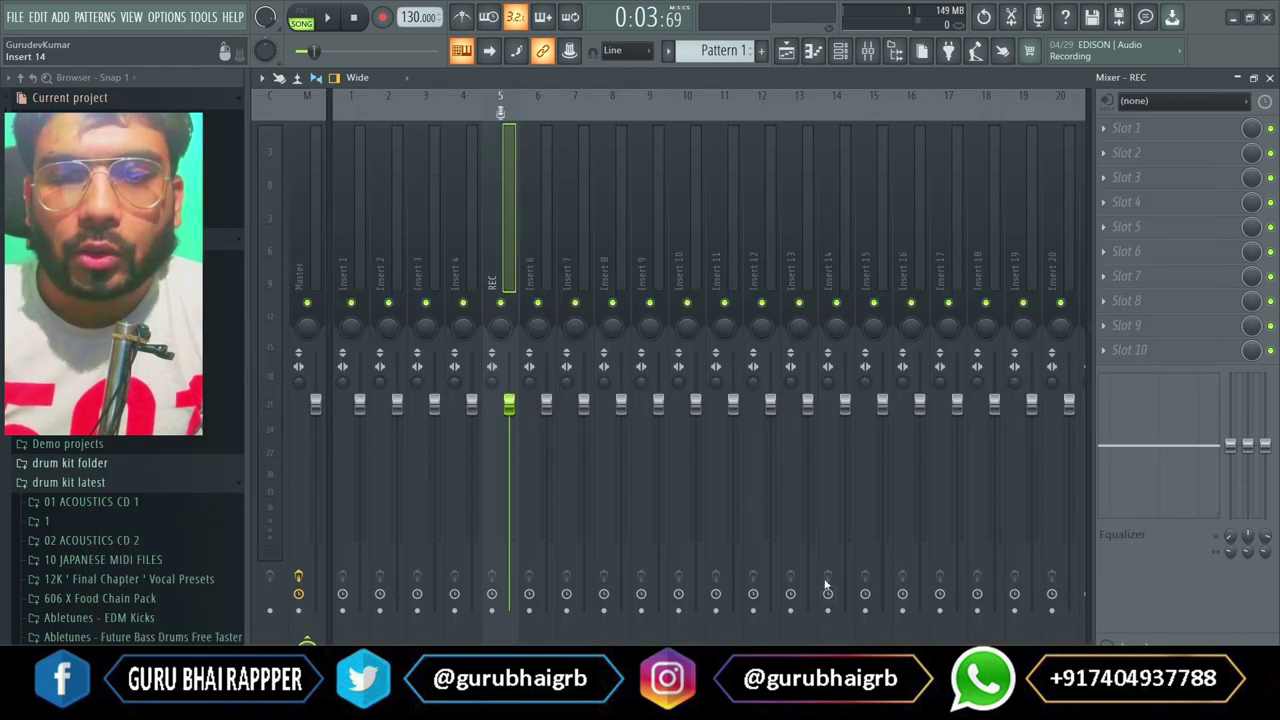
{"action": "right_click", "coordinate": [1170, 700]}
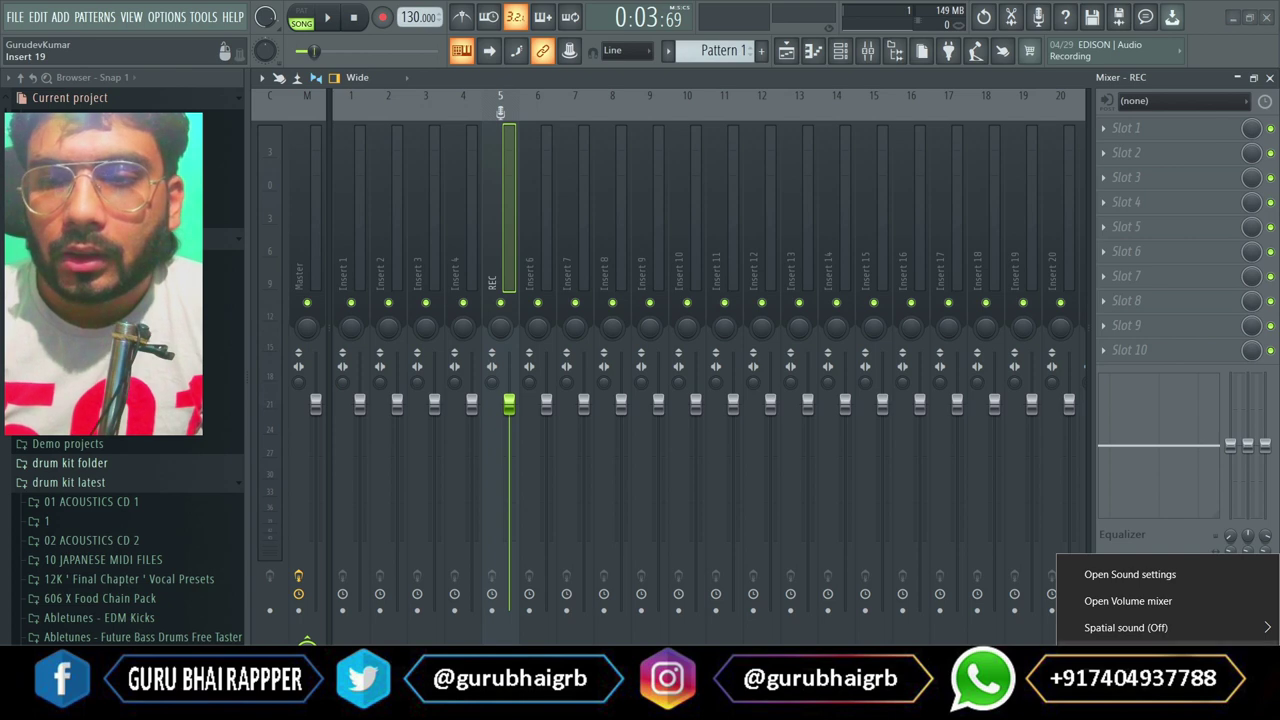
{"action": "left_click", "coordinate": [1110, 654]}
{"action": "left_click", "coordinate": [210, 161]}
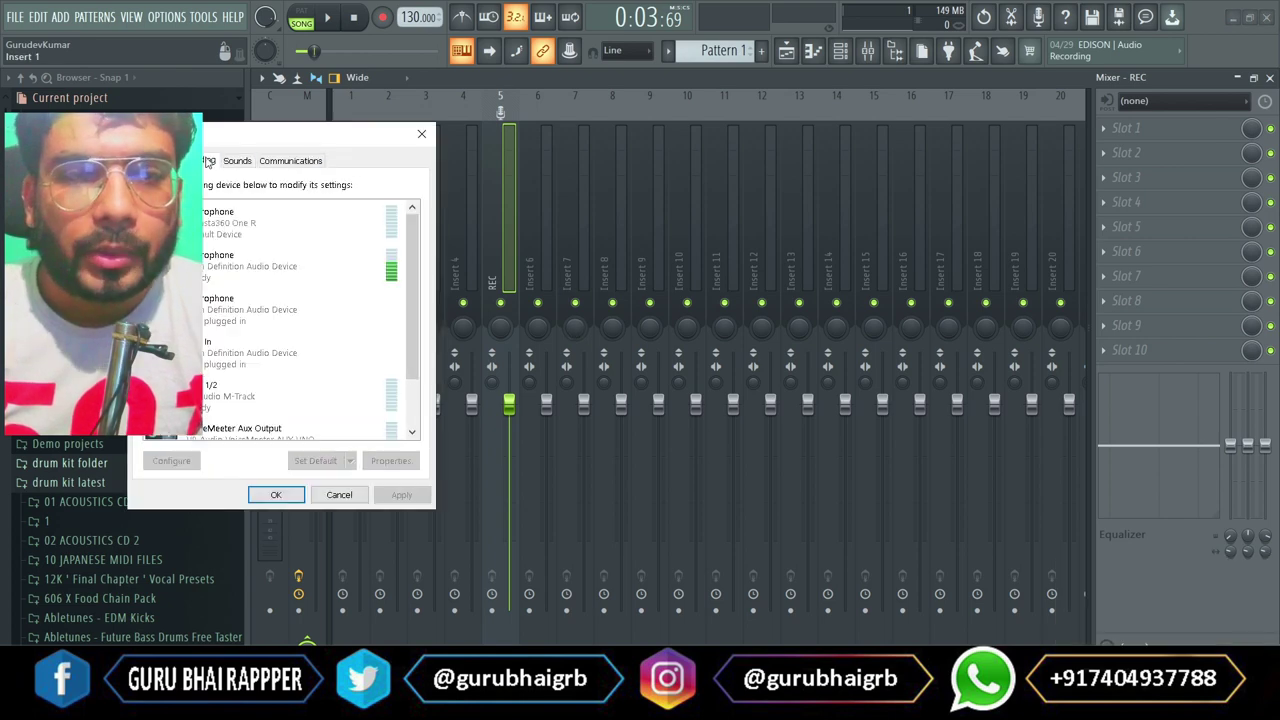
{"action": "double_click", "coordinate": [226, 266]}
{"action": "left_click", "coordinate": [212, 221]}
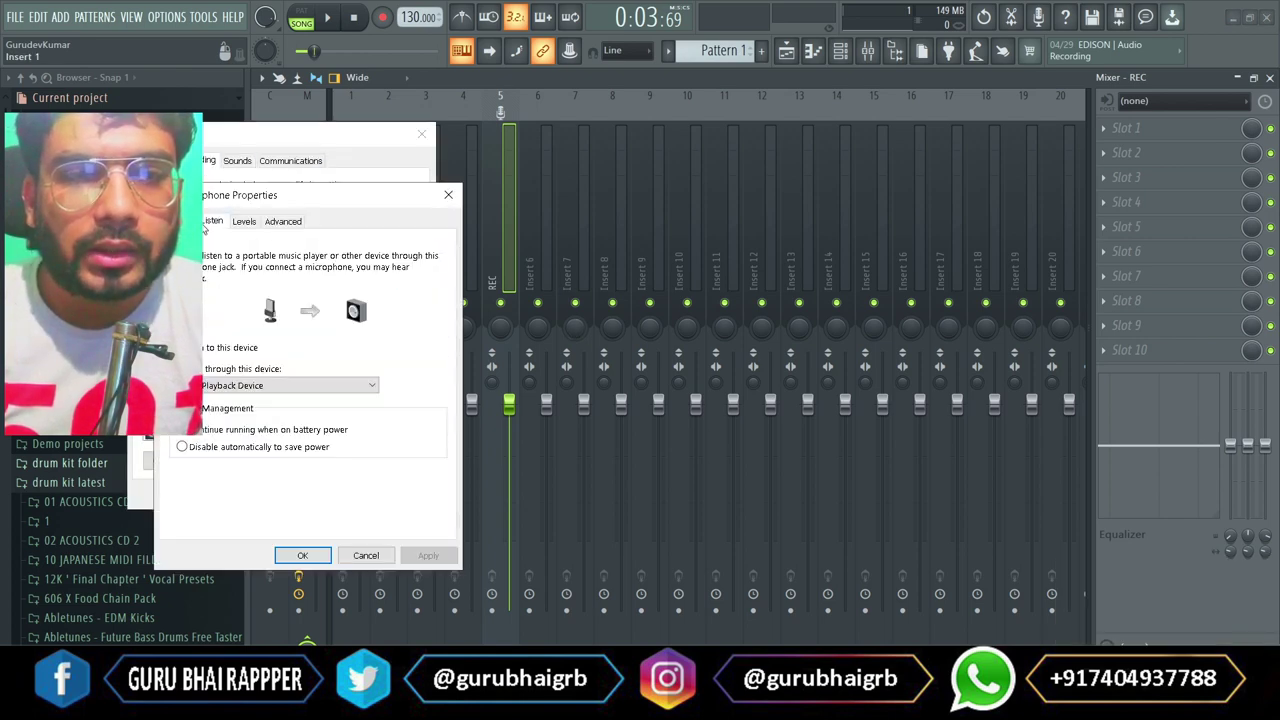
{"action": "left_click", "coordinate": [243, 221]}
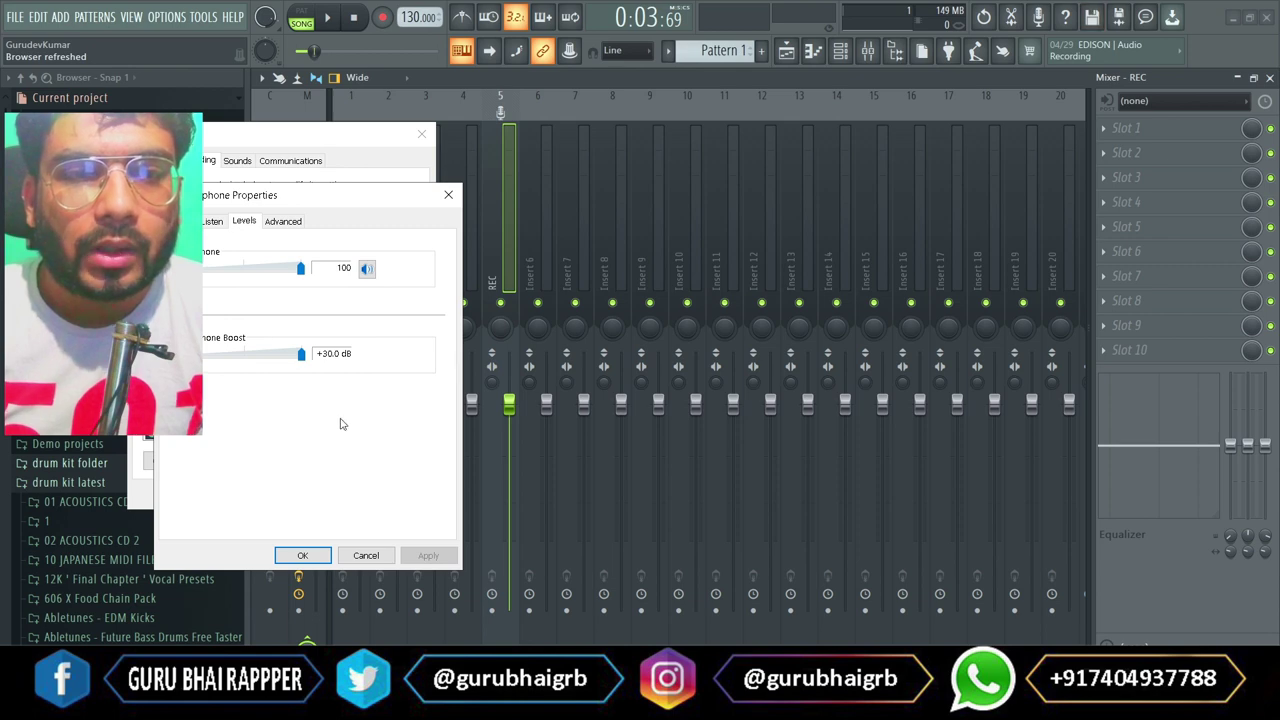